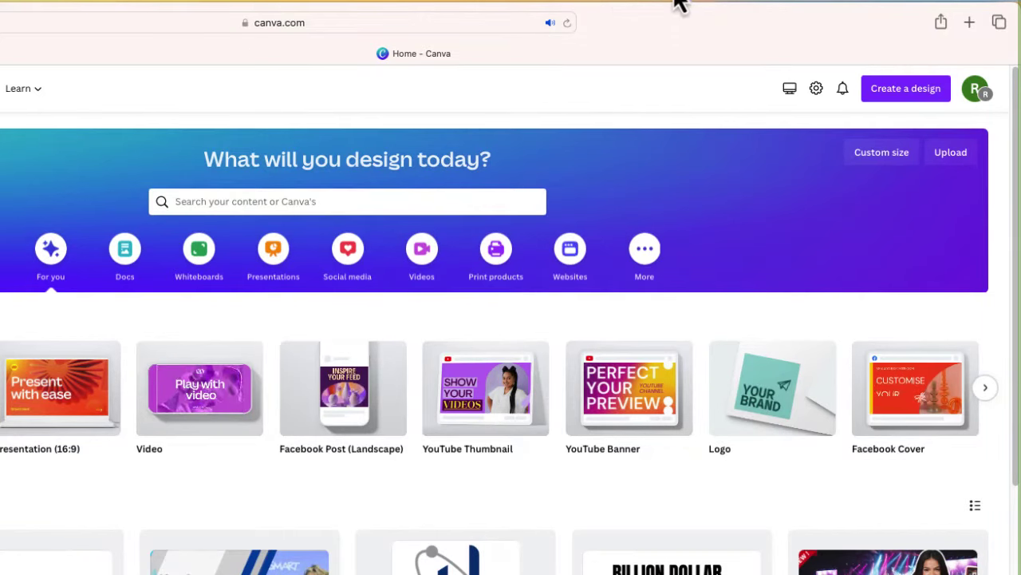
Step: Create a Product Listing Slideshow Video design found by searching 'slideshow'
{"action": "left_click", "coordinate": [918, 99]}
{"action": "type", "text": "slideshow"}
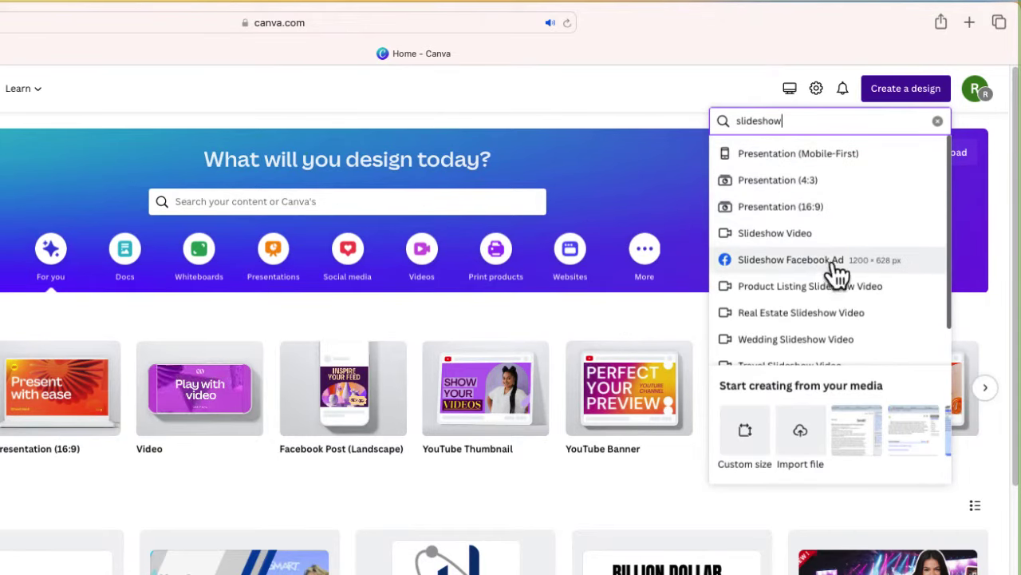
{"action": "scroll", "coordinate": [833, 273], "scroll_direction": "down", "scroll_amount": 1}
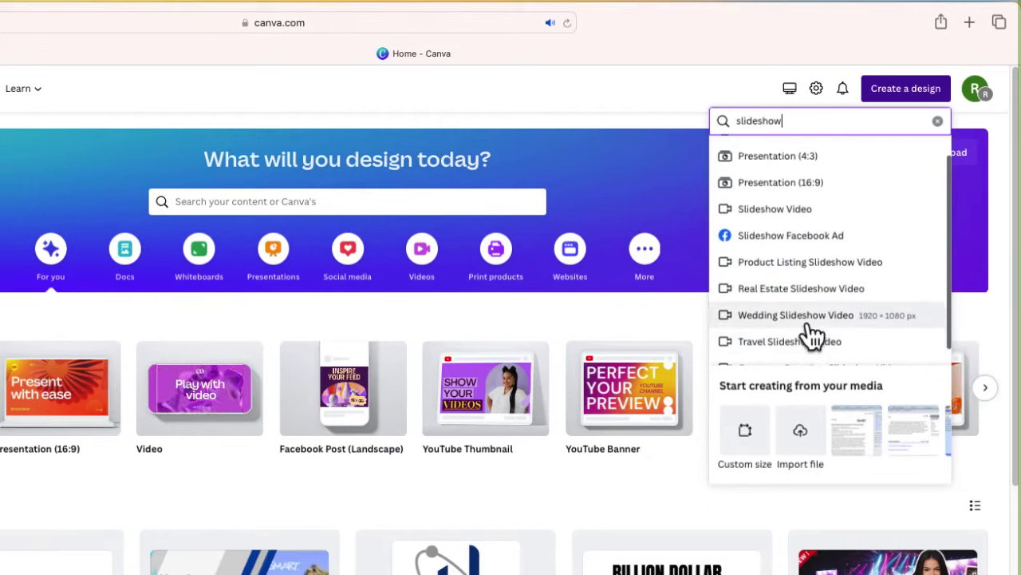
{"action": "left_click", "coordinate": [812, 269]}
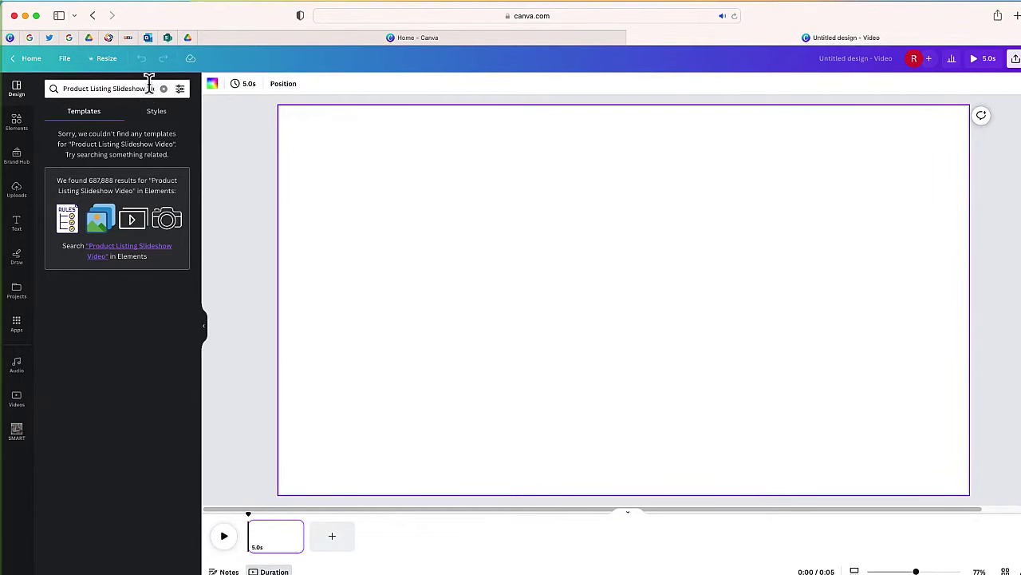
Step: Apply the yellow Hello Summer template from the Summer filter to the first page
{"action": "left_click", "coordinate": [164, 90]}
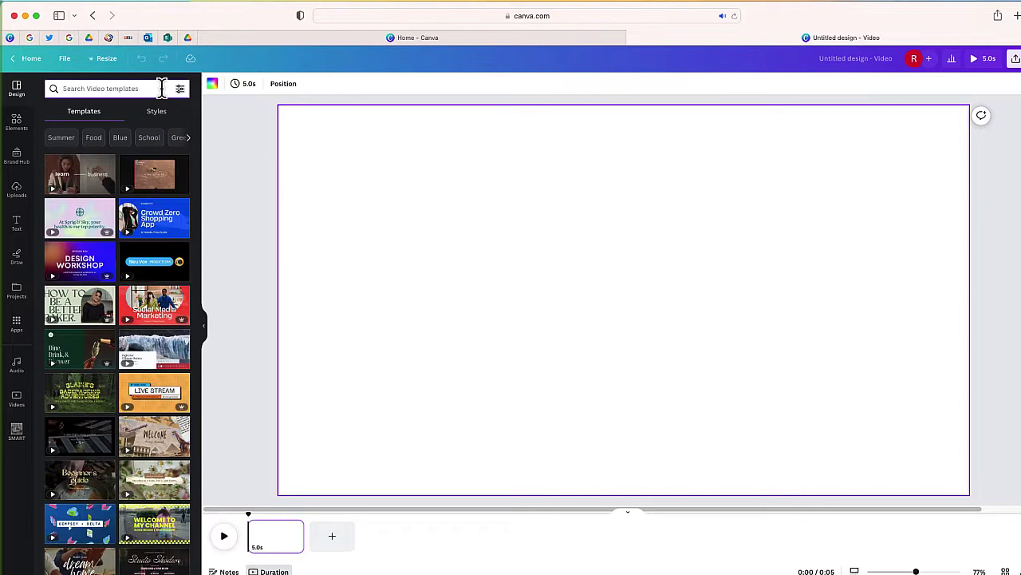
{"action": "scroll", "coordinate": [88, 265], "scroll_direction": "down", "scroll_amount": 3}
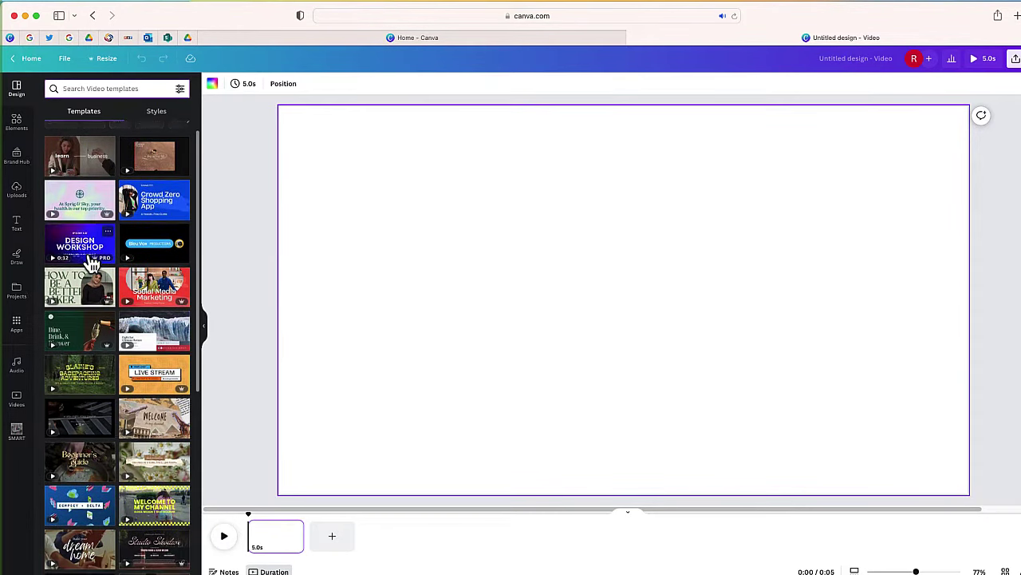
{"action": "scroll", "coordinate": [92, 263], "scroll_direction": "down", "scroll_amount": 3}
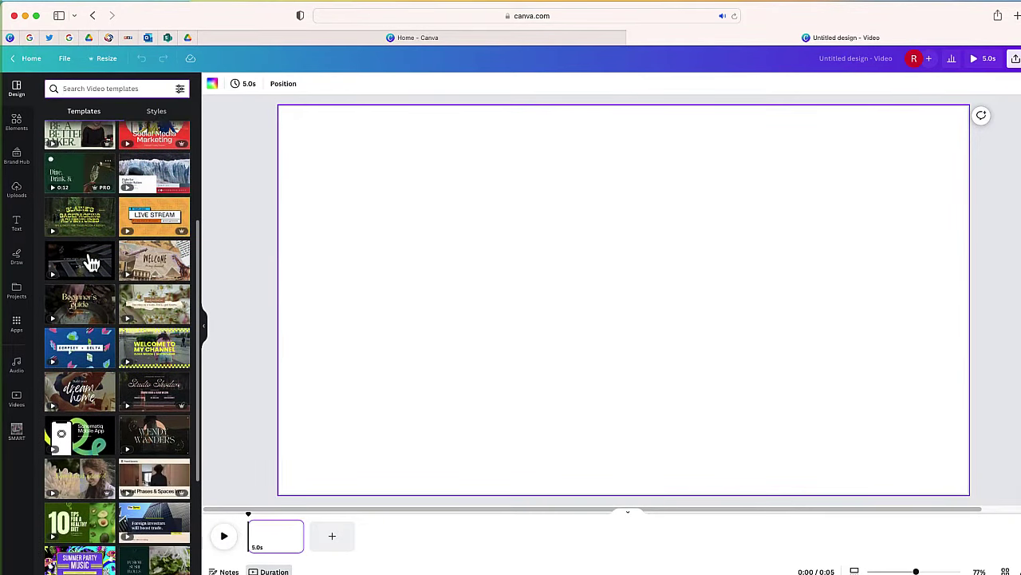
{"action": "scroll", "coordinate": [91, 263], "scroll_direction": "up", "scroll_amount": 6}
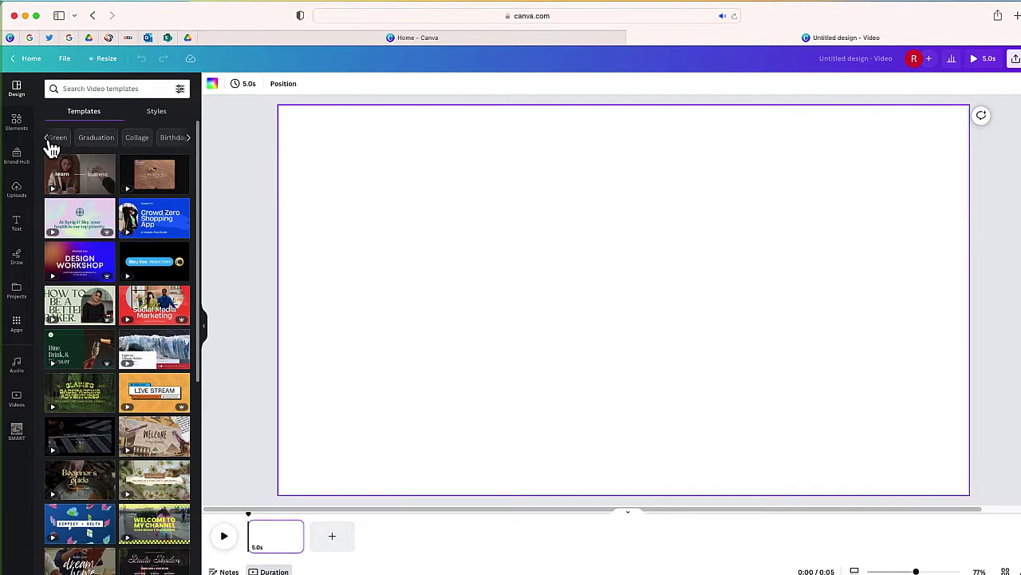
{"action": "left_click", "coordinate": [67, 142]}
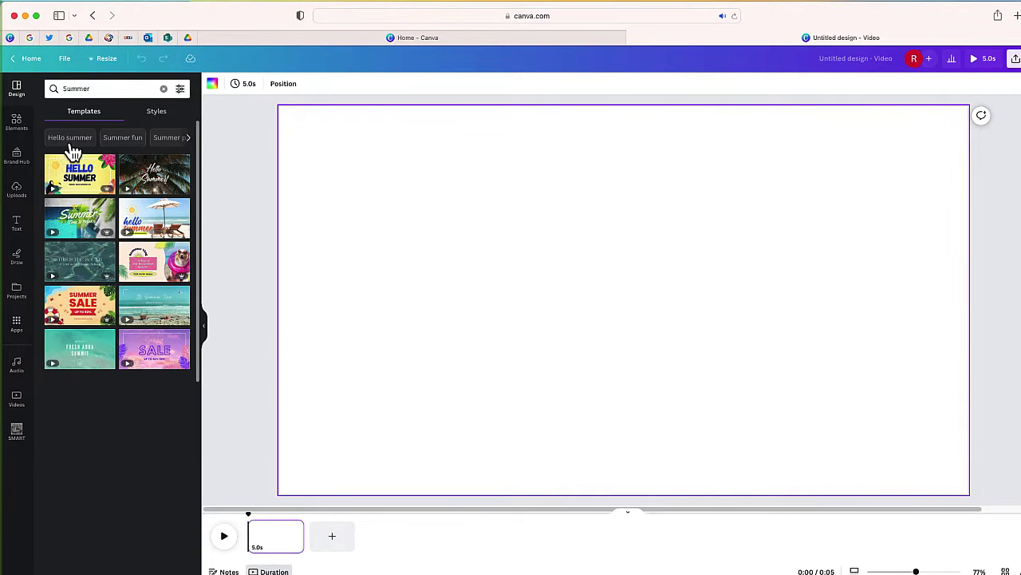
{"action": "mouse_move", "coordinate": [97, 181]}
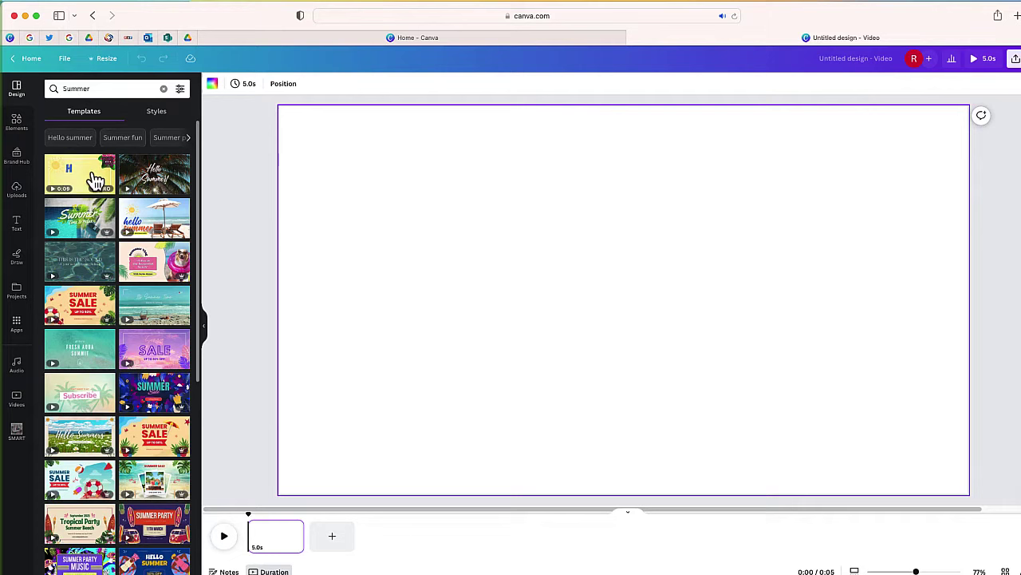
{"action": "left_click", "coordinate": [90, 177]}
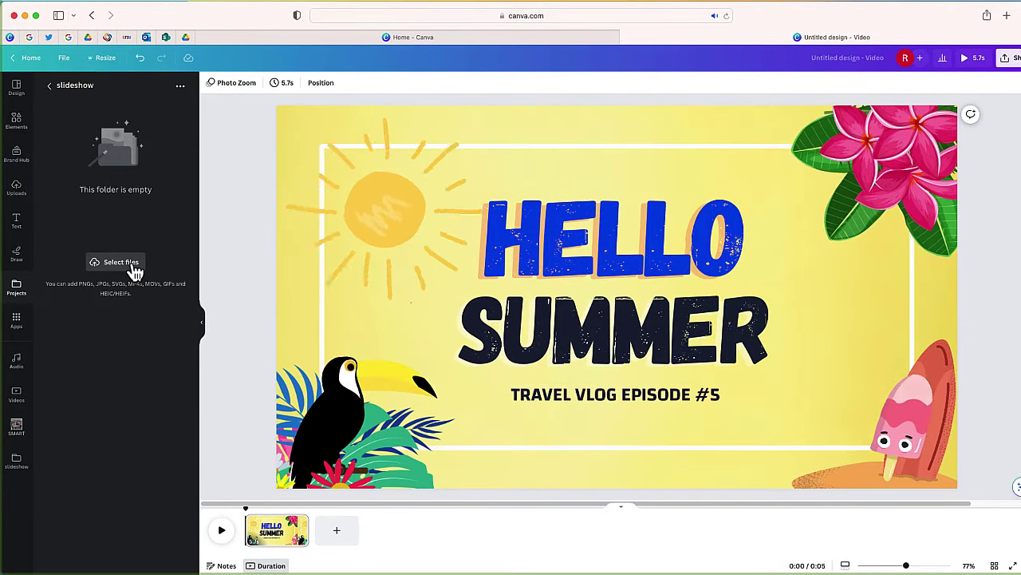
Step: Upload all the New York photos from the computer into the slideshow folder
{"action": "left_click", "coordinate": [136, 269]}
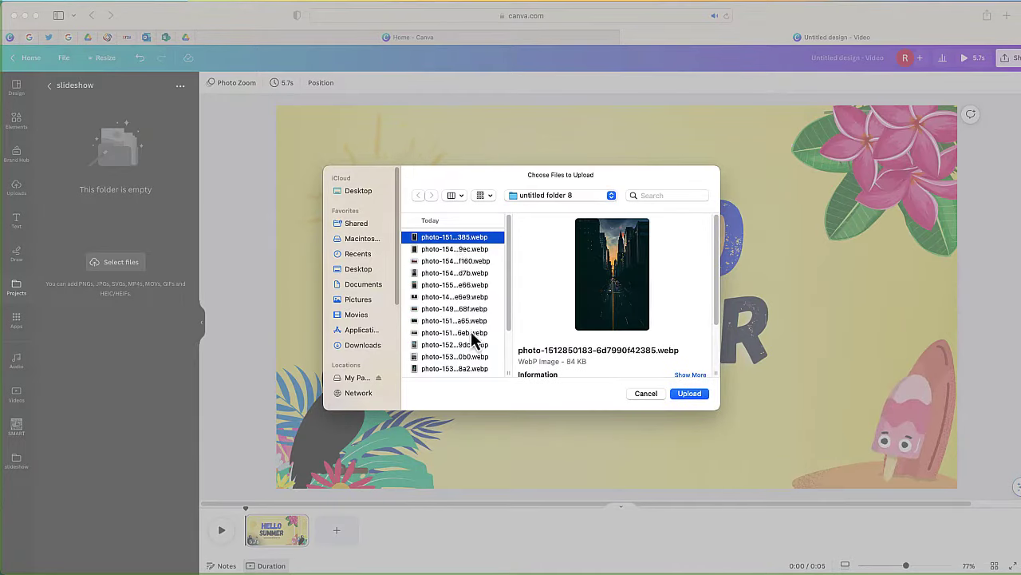
{"action": "key", "text": "super+a"}
{"action": "left_click", "coordinate": [689, 394]}
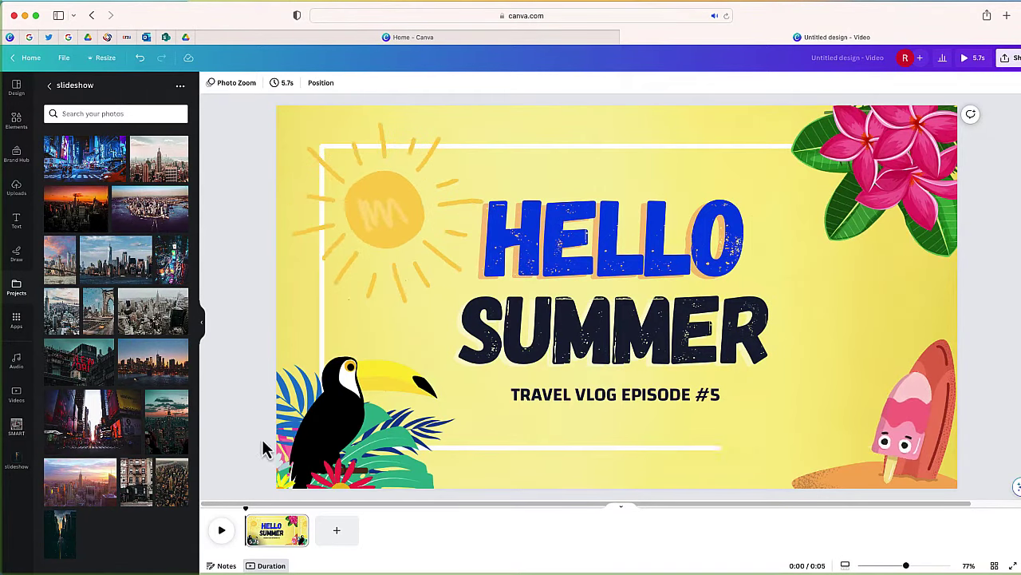
Step: Add page 2 with the Times Square photo filling the page
{"action": "left_click", "coordinate": [337, 529]}
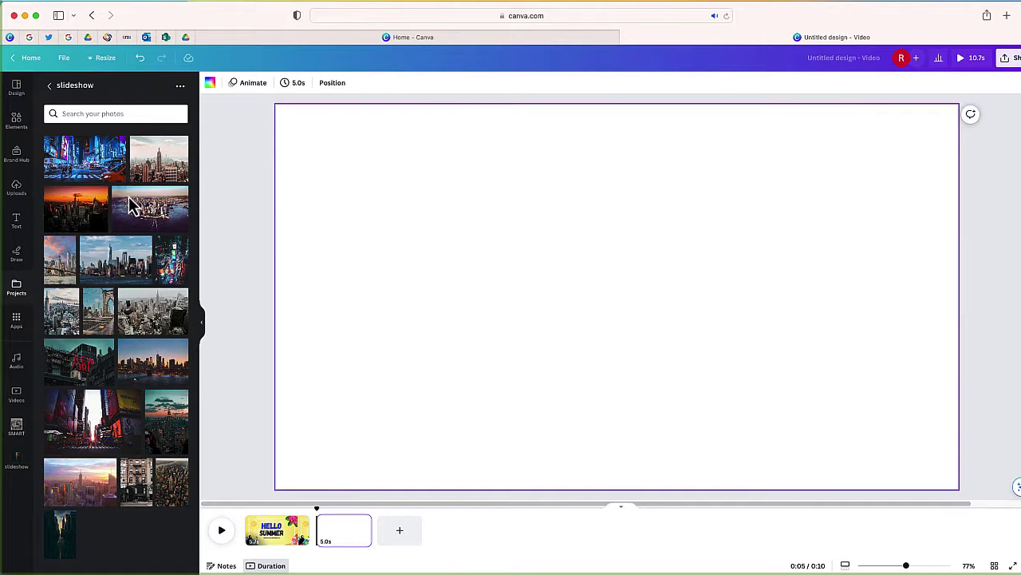
{"action": "left_click", "coordinate": [100, 174]}
{"action": "left_click_drag", "start_coordinate": [478, 285], "coordinate": [395, 232]}
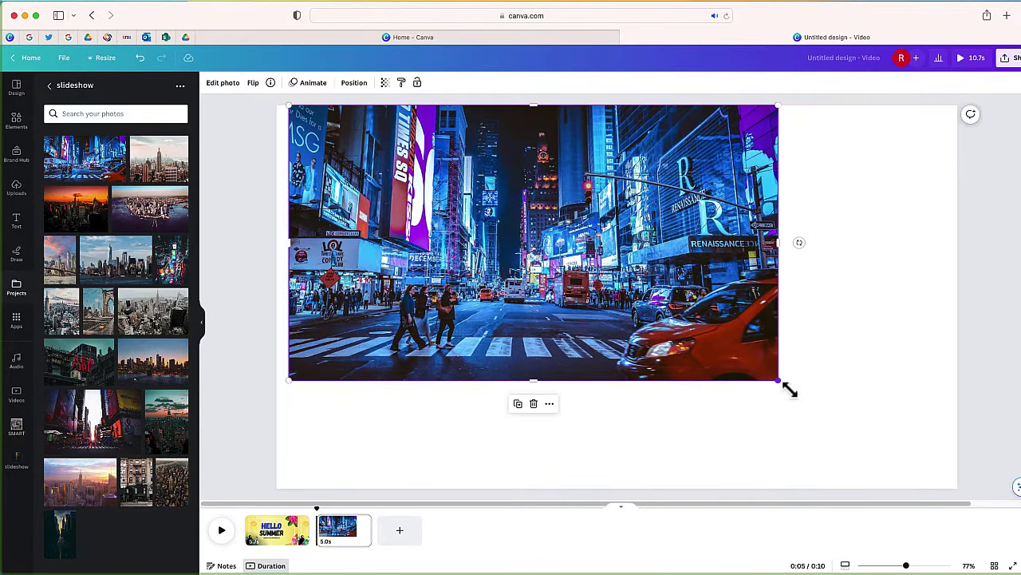
{"action": "left_click_drag", "start_coordinate": [789, 390], "coordinate": [957, 543]}
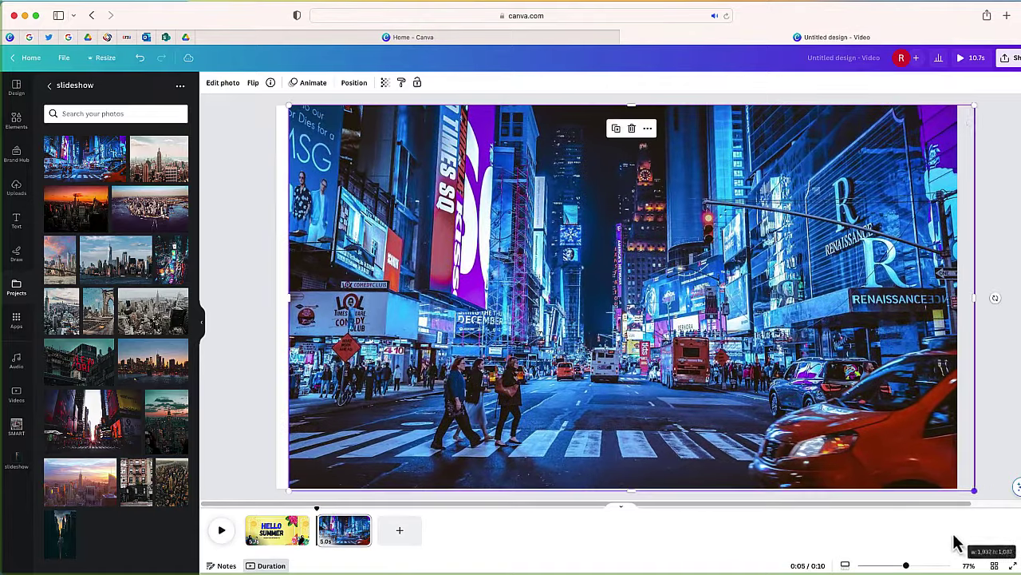
{"action": "left_click_drag", "start_coordinate": [717, 399], "coordinate": [704, 399]}
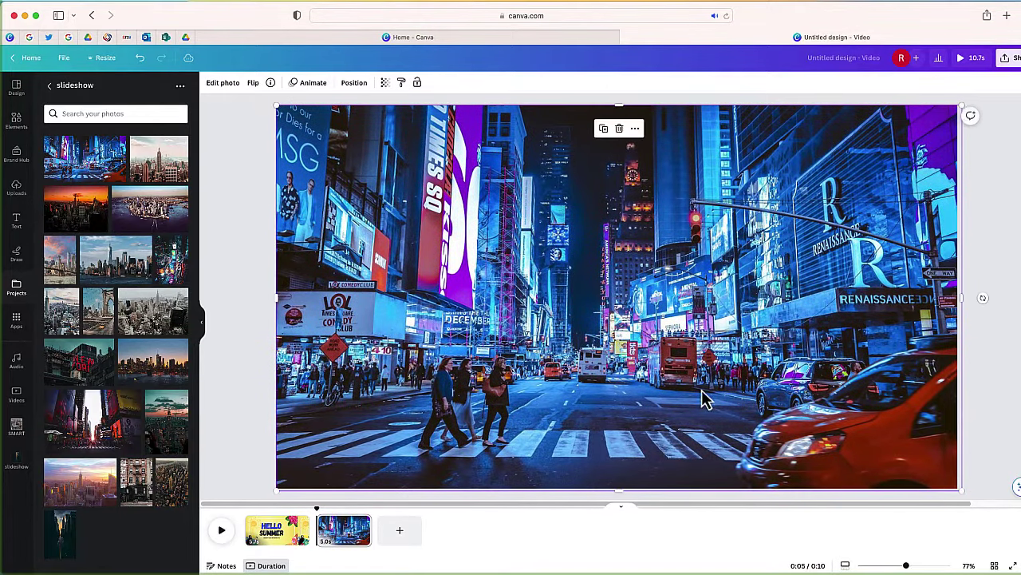
Step: Add page 3 with the city photo and Brooklyn Bridge photo side by side
{"action": "left_click", "coordinate": [400, 530]}
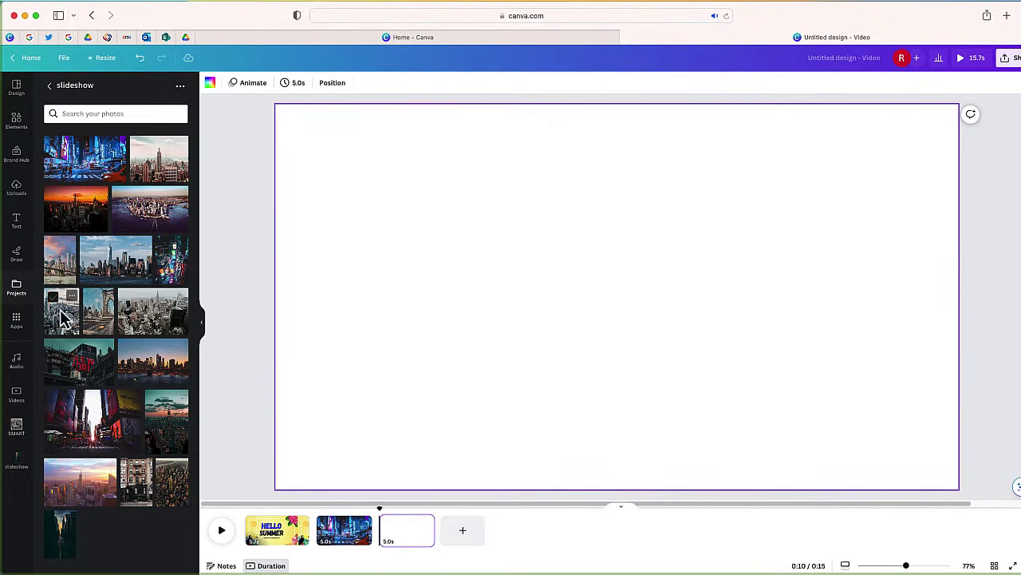
{"action": "left_click_drag", "start_coordinate": [64, 318], "coordinate": [403, 257]}
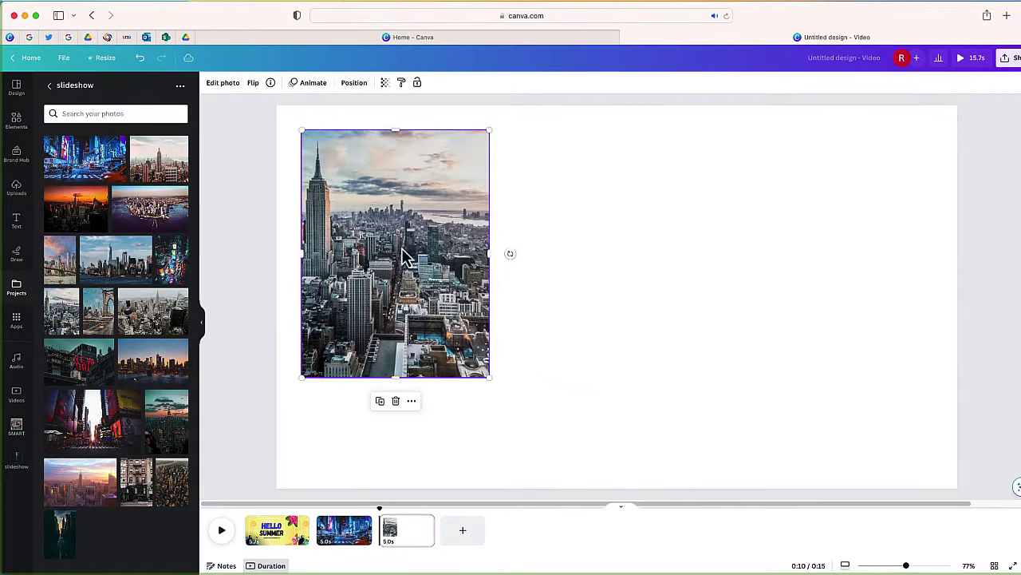
{"action": "left_click_drag", "start_coordinate": [490, 379], "coordinate": [560, 471]}
{"action": "left_click_drag", "start_coordinate": [483, 387], "coordinate": [478, 381]}
{"action": "left_click", "coordinate": [94, 317]}
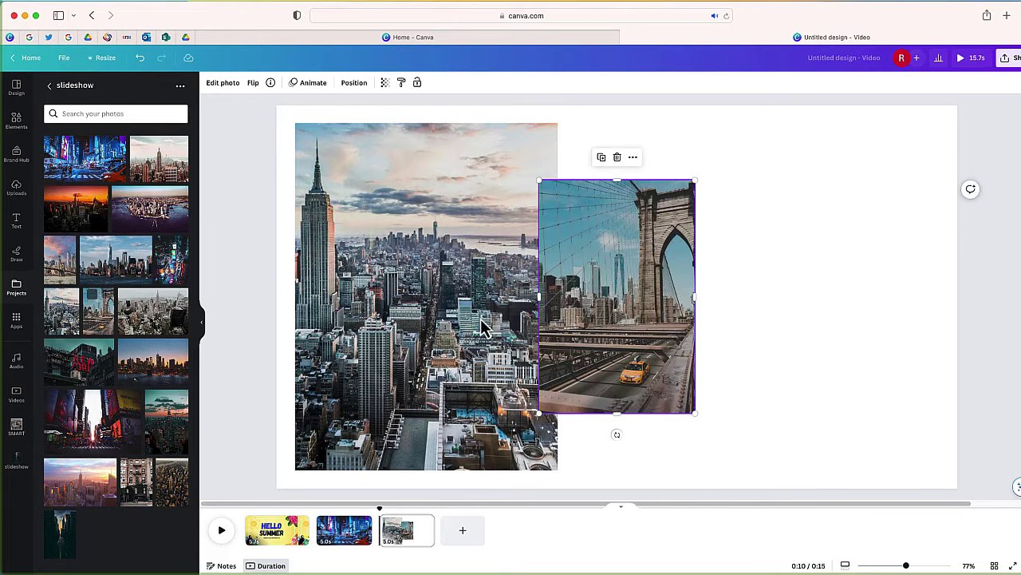
{"action": "left_click_drag", "start_coordinate": [574, 320], "coordinate": [605, 261]}
{"action": "left_click_drag", "start_coordinate": [728, 359], "coordinate": [802, 470]}
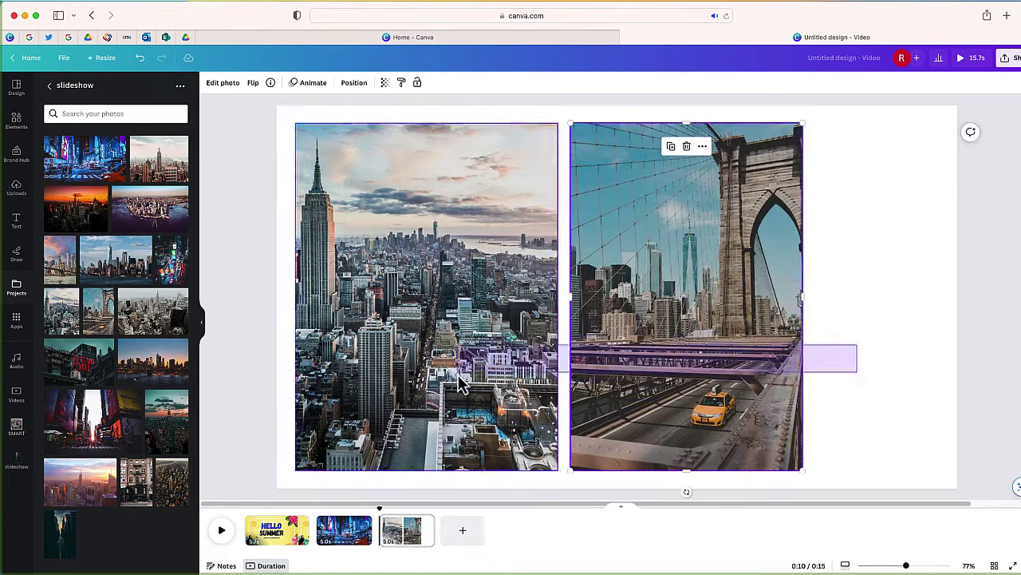
Step: Add pages 4–6 with full-page skyline, aerial city and Times Square photos
{"action": "left_click", "coordinate": [462, 530]}
{"action": "left_click", "coordinate": [130, 269]}
{"action": "left_click_drag", "start_coordinate": [630, 338], "coordinate": [859, 531]}
{"action": "left_click", "coordinate": [525, 530]}
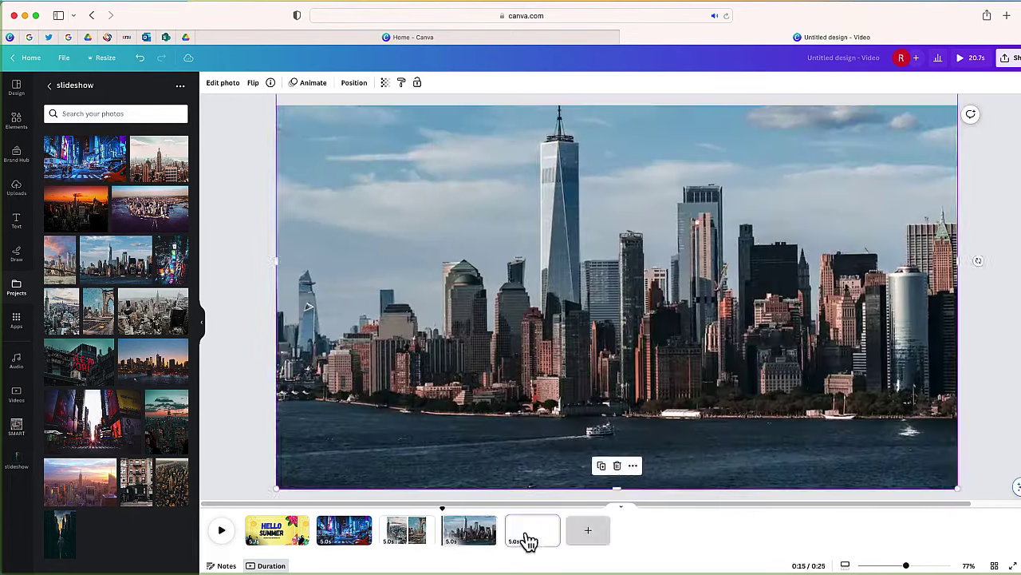
{"action": "left_click", "coordinate": [152, 311]}
{"action": "left_click_drag", "start_coordinate": [559, 296], "coordinate": [807, 351]}
{"action": "left_click", "coordinate": [588, 530]}
{"action": "left_click", "coordinate": [93, 420]}
{"action": "left_click_drag", "start_coordinate": [793, 415], "coordinate": [958, 558]}
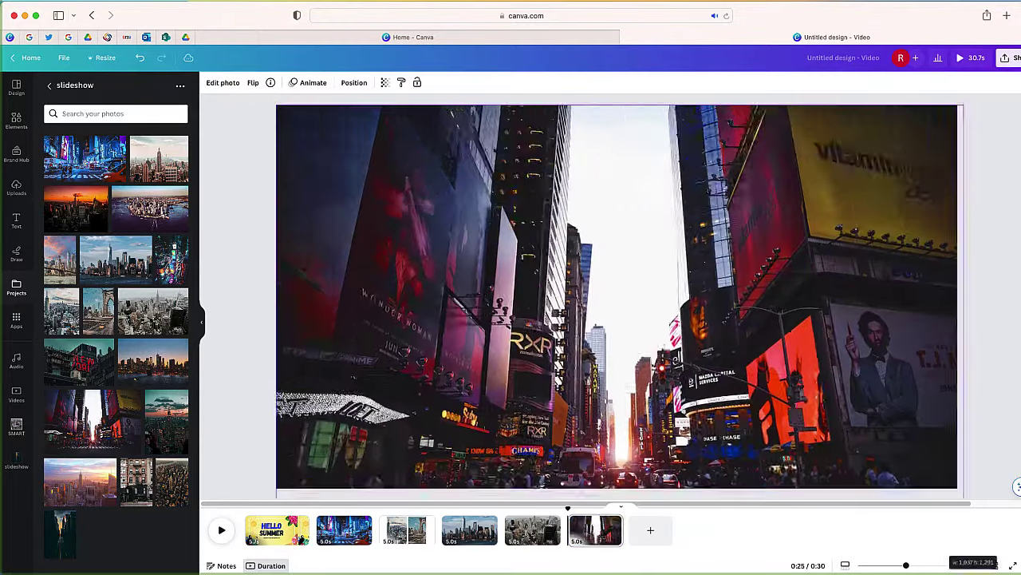
Step: Add page 7 with dusk skyline, bridge and brick-building photos, and page 8 with the sunset skyline
{"action": "left_click", "coordinate": [650, 530]}
{"action": "left_click", "coordinate": [166, 420]}
{"action": "left_click", "coordinate": [98, 311]}
{"action": "left_click_drag", "start_coordinate": [634, 388], "coordinate": [674, 409]}
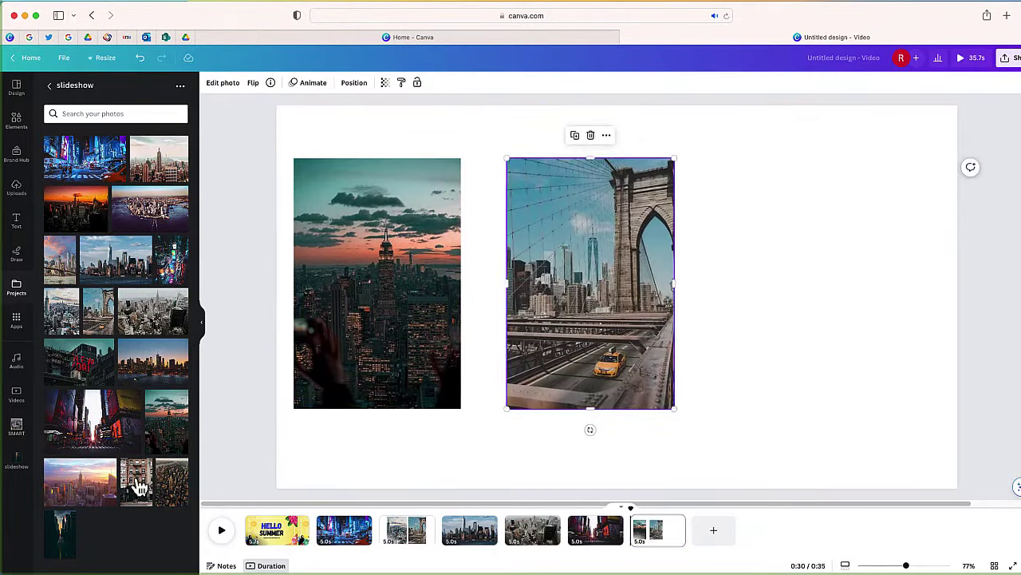
{"action": "left_click", "coordinate": [138, 485]}
{"action": "left_click", "coordinate": [714, 530]}
{"action": "left_click", "coordinate": [79, 482]}
{"action": "left_click_drag", "start_coordinate": [372, 246], "coordinate": [828, 351]}
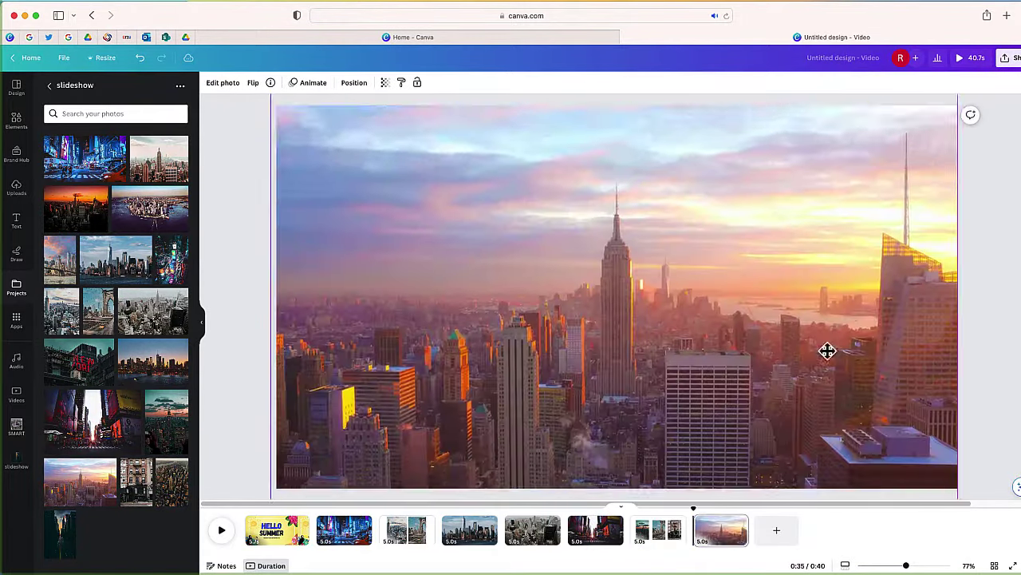
Step: Add page 9 with the aerial and alley photos and page 10 with the red New York sign
{"action": "left_click", "coordinate": [776, 530]}
{"action": "left_click", "coordinate": [171, 481]}
{"action": "left_click_drag", "start_coordinate": [533, 388], "coordinate": [431, 471]}
{"action": "left_click", "coordinate": [136, 481]}
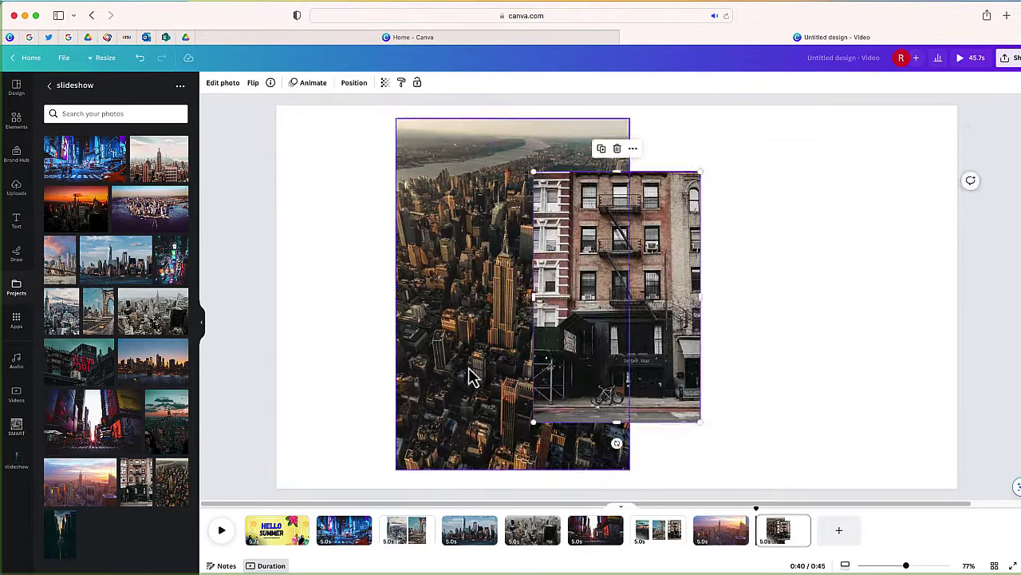
{"action": "key", "text": "Delete"}
{"action": "left_click", "coordinate": [60, 533]}
{"action": "left_click_drag", "start_coordinate": [750, 303], "coordinate": [805, 369]}
{"action": "left_click", "coordinate": [839, 530]}
{"action": "left_click", "coordinate": [79, 362]}
{"action": "left_click_drag", "start_coordinate": [558, 303], "coordinate": [628, 342]}
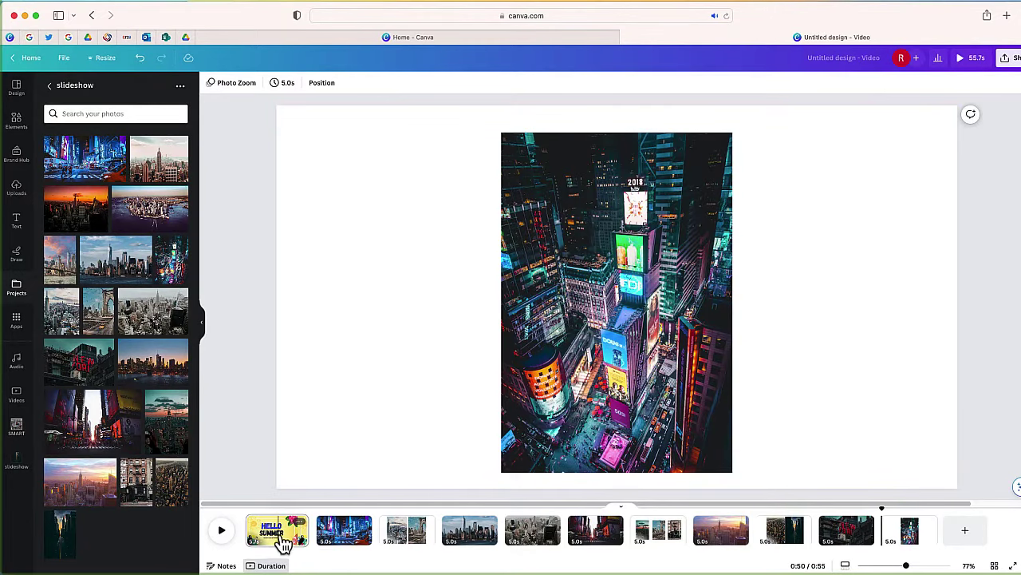
Step: Replace SUMMER with NEW YORK in the title page heading
{"action": "left_click", "coordinate": [283, 540]}
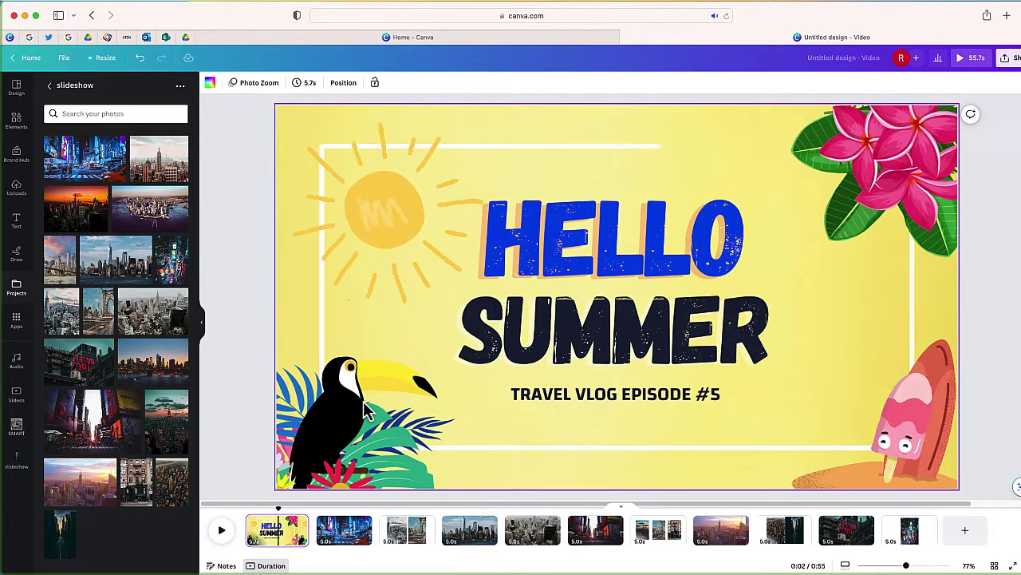
{"action": "left_click", "coordinate": [513, 315]}
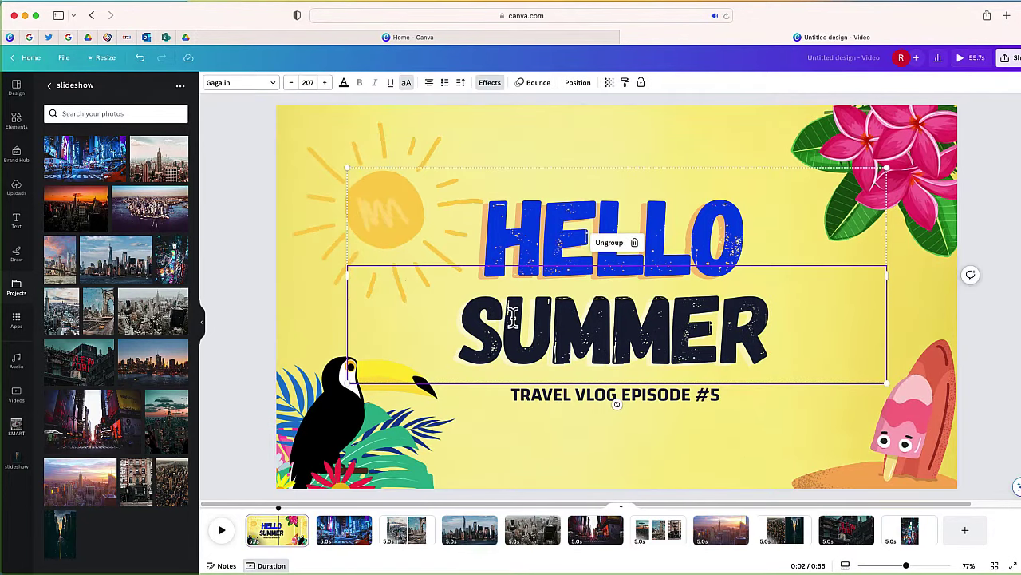
{"action": "left_click_drag", "start_coordinate": [475, 324], "coordinate": [766, 326]}
{"action": "type", "text": "NEW YORK"}
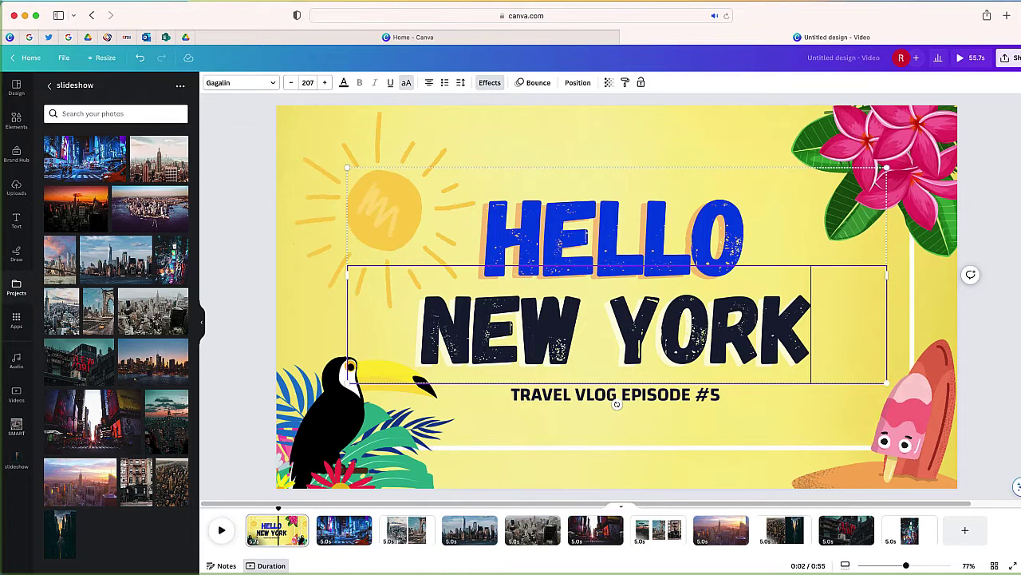
{"action": "left_click", "coordinate": [356, 537]}
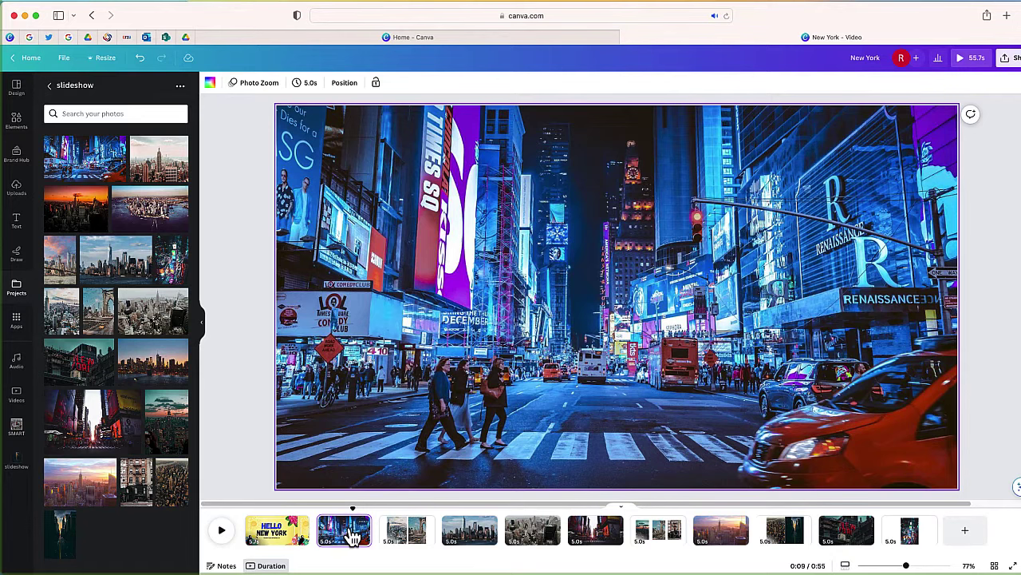
Step: Preview Drift, Tectonic, Breathe, Wipe and Pop, then give the Times Square slide Baseline
{"action": "left_click", "coordinate": [488, 265]}
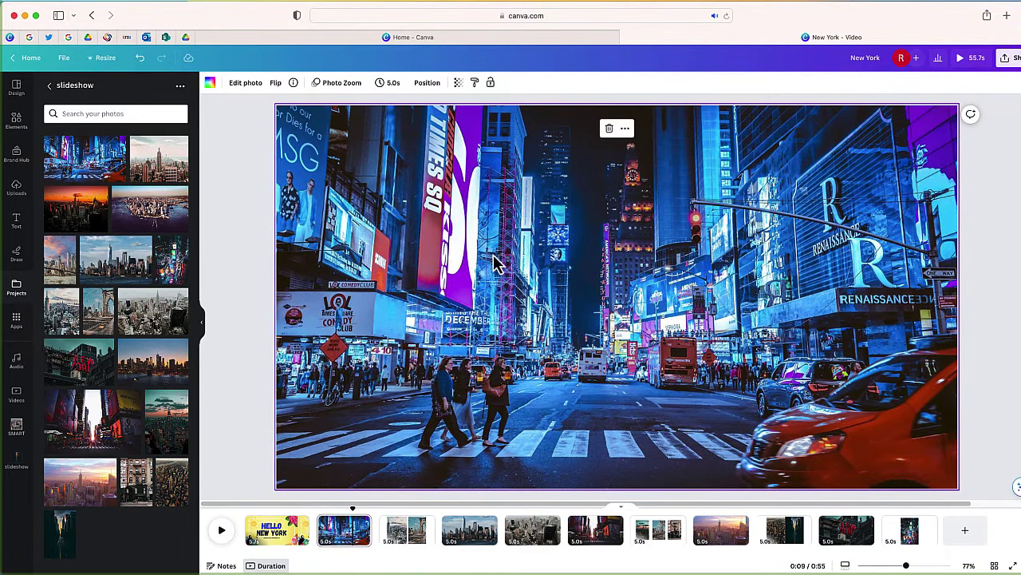
{"action": "left_click", "coordinate": [349, 86]}
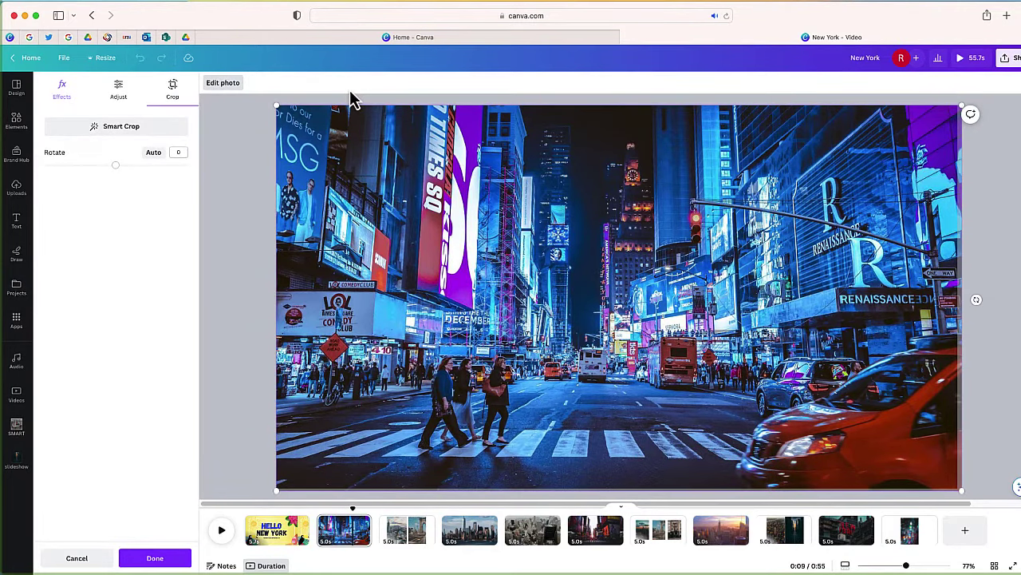
{"action": "left_click", "coordinate": [226, 129]}
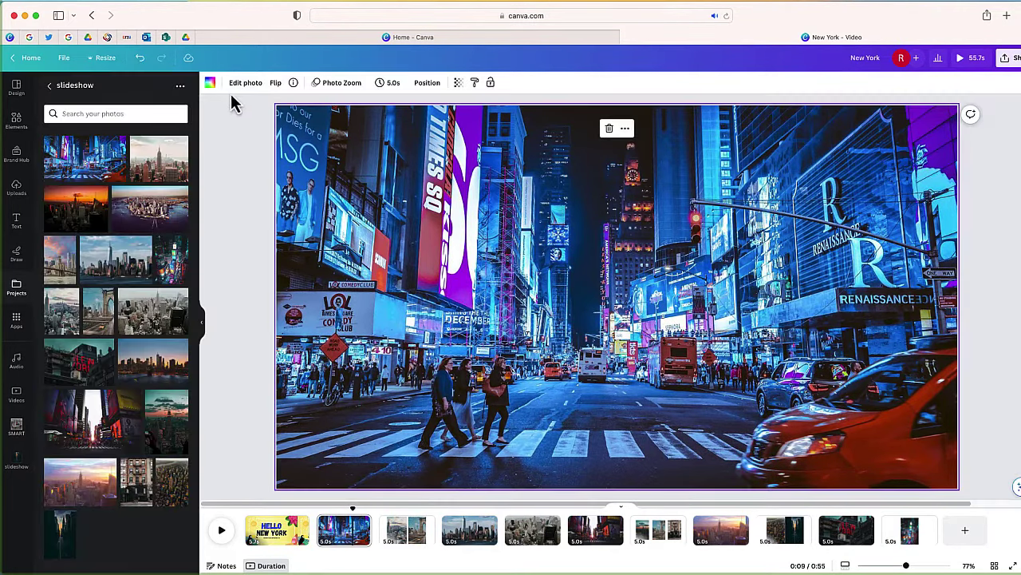
{"action": "left_click", "coordinate": [344, 85]}
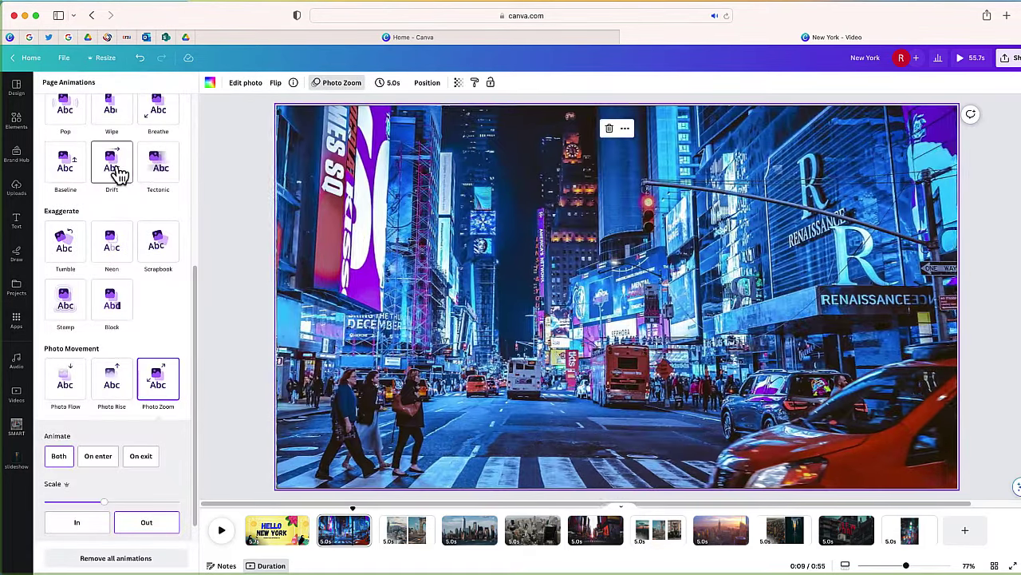
{"action": "left_click", "coordinate": [118, 171]}
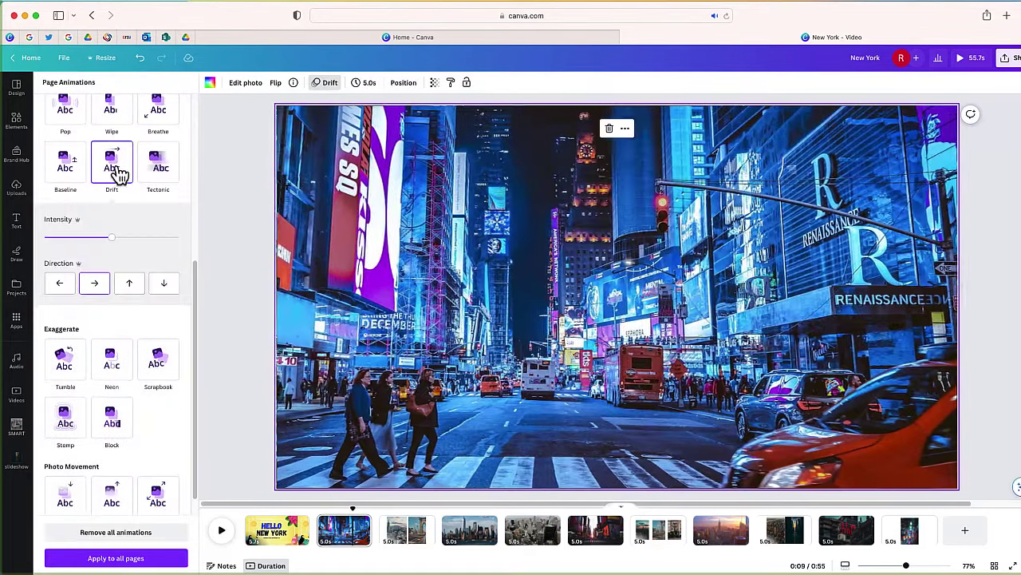
{"action": "left_click", "coordinate": [150, 167]}
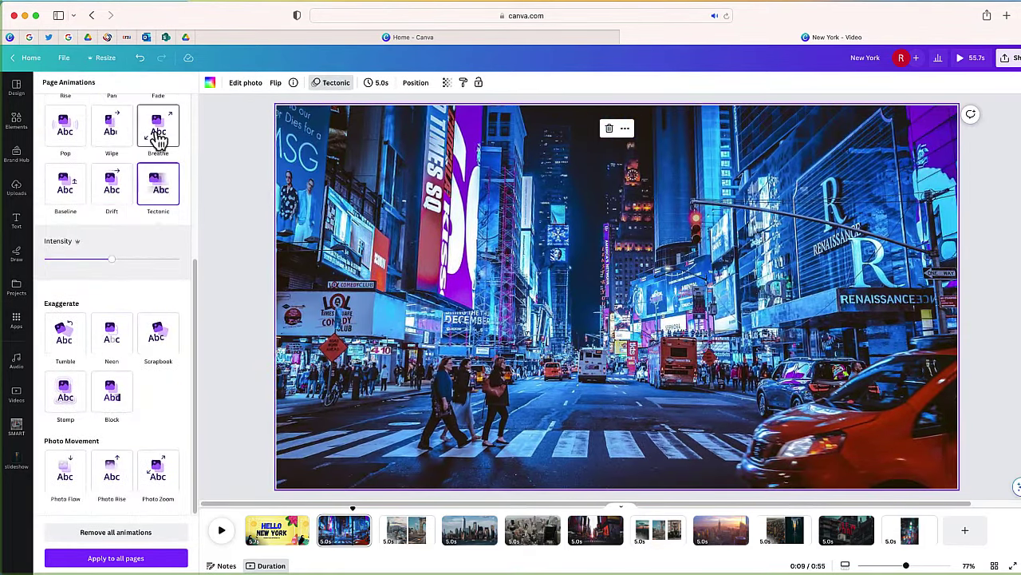
{"action": "left_click", "coordinate": [157, 132]}
{"action": "left_click", "coordinate": [114, 125]}
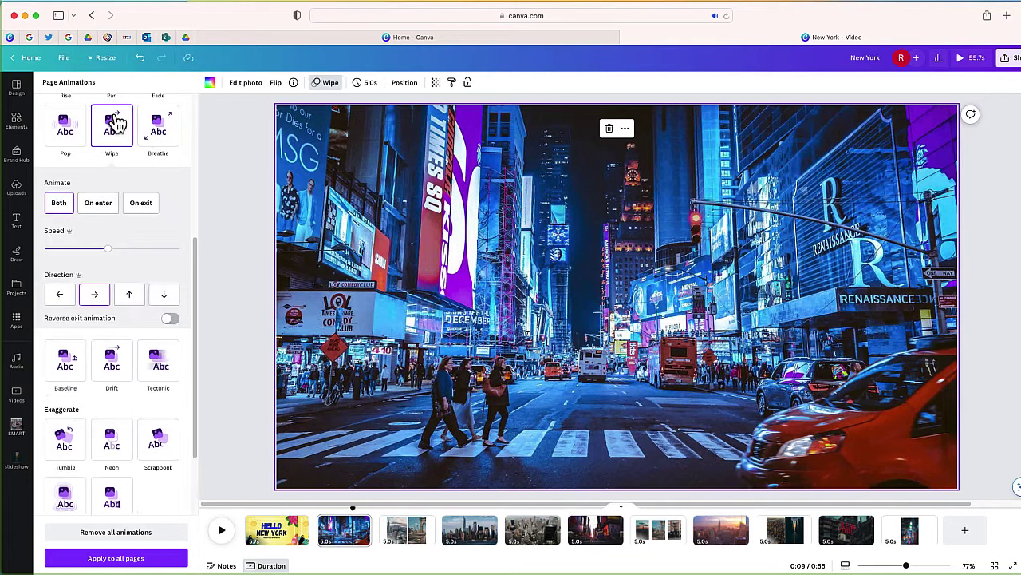
{"action": "left_click", "coordinate": [71, 128]}
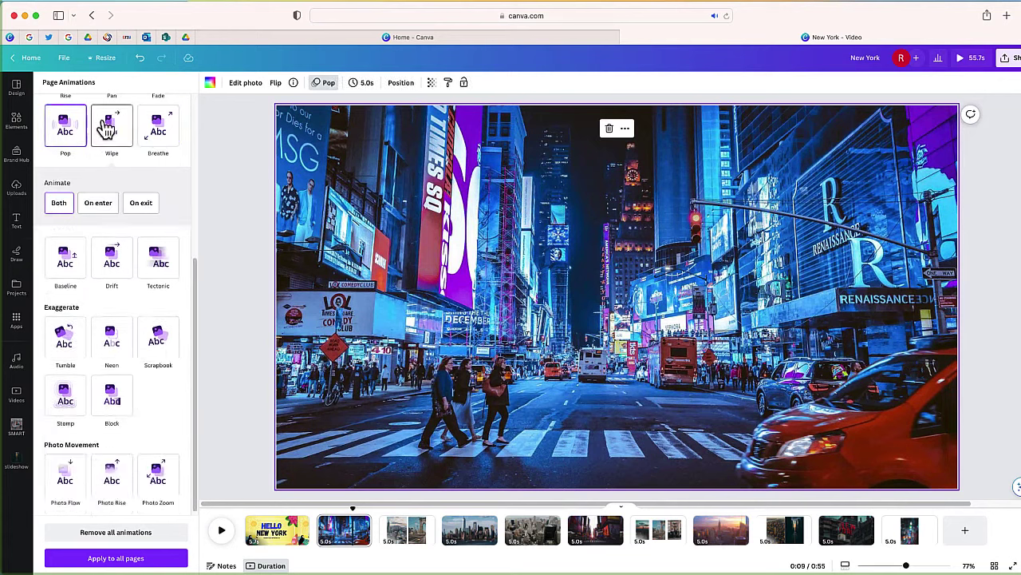
{"action": "left_click", "coordinate": [107, 127]}
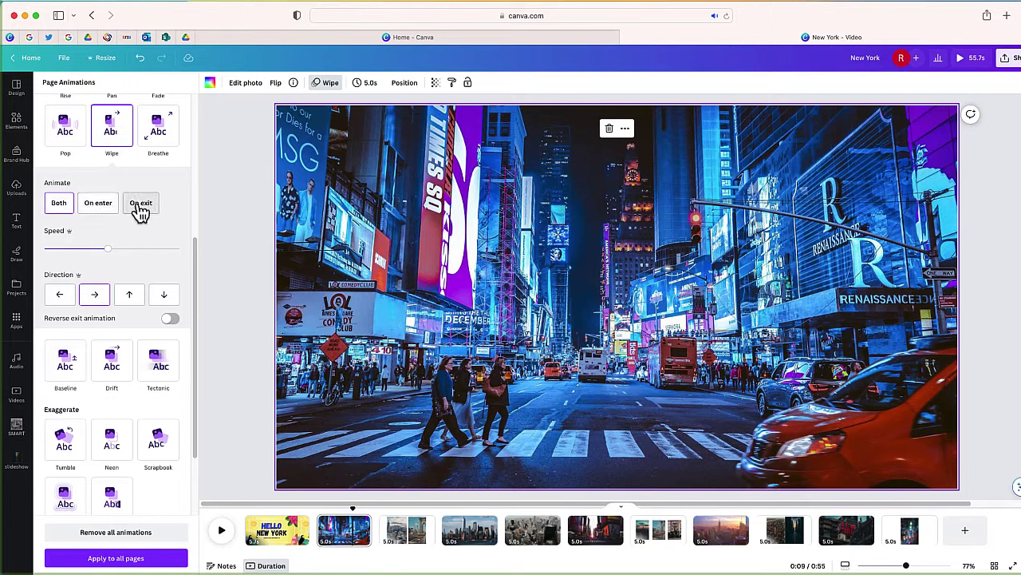
{"action": "left_click", "coordinate": [70, 366]}
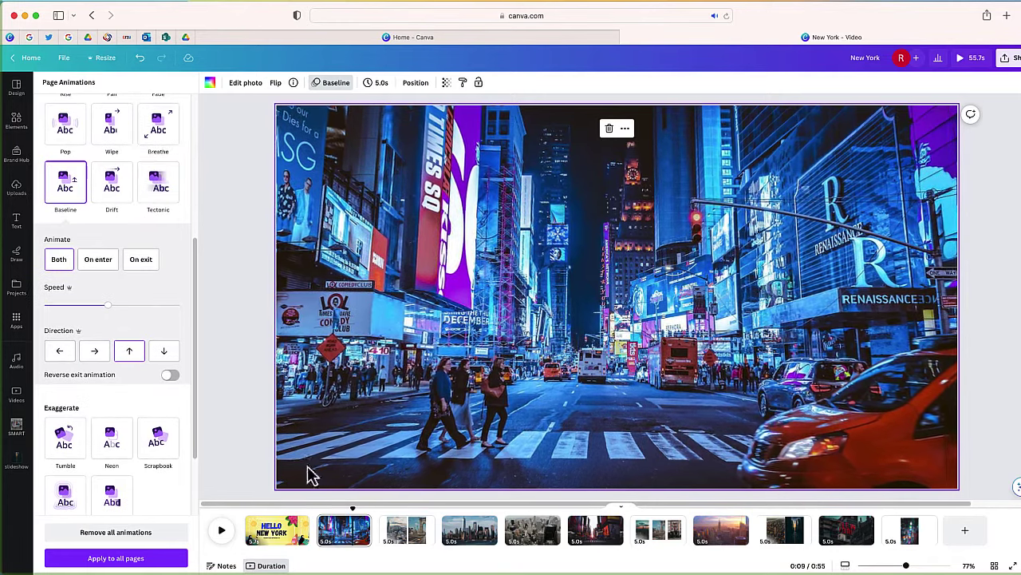
{"action": "left_click", "coordinate": [399, 535]}
Step: Try Rise and Wipe on page 3's photos and give the waterfront skyline slide Drift
{"action": "left_click", "coordinate": [423, 355]}
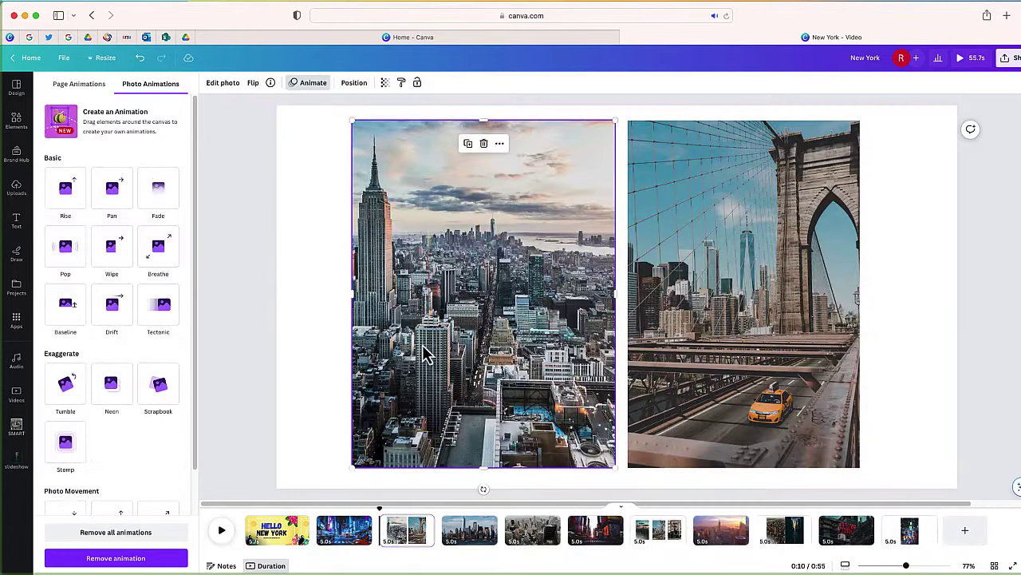
{"action": "left_click", "coordinate": [67, 195]}
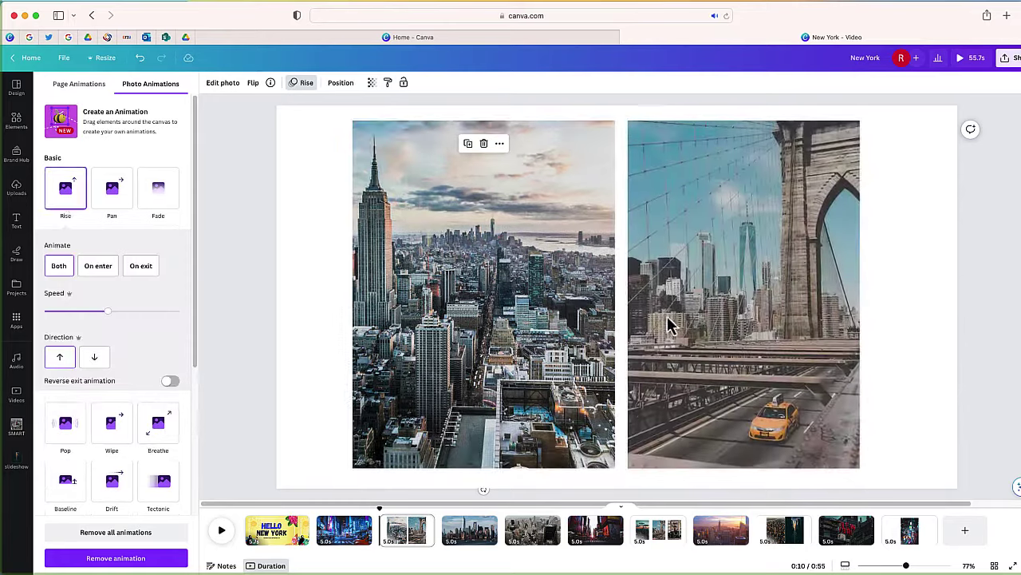
{"action": "left_click", "coordinate": [691, 326]}
{"action": "left_click", "coordinate": [109, 254]}
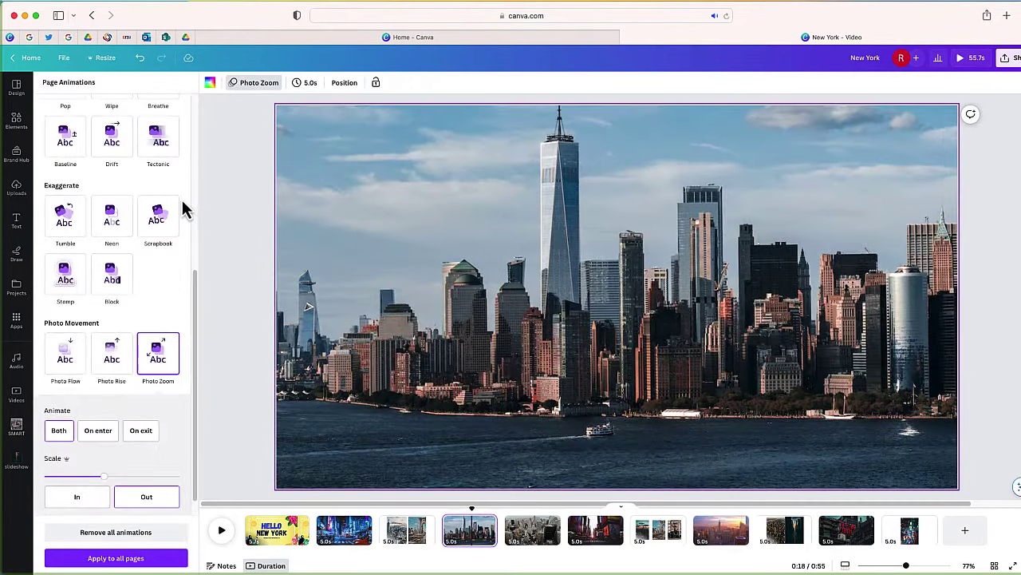
{"action": "left_click", "coordinate": [128, 166]}
Step: Give the aerial city slide Scrapbook, the two-photo slide Tumble, and the sunset slide Scrapbook
{"action": "left_click", "coordinate": [539, 540]}
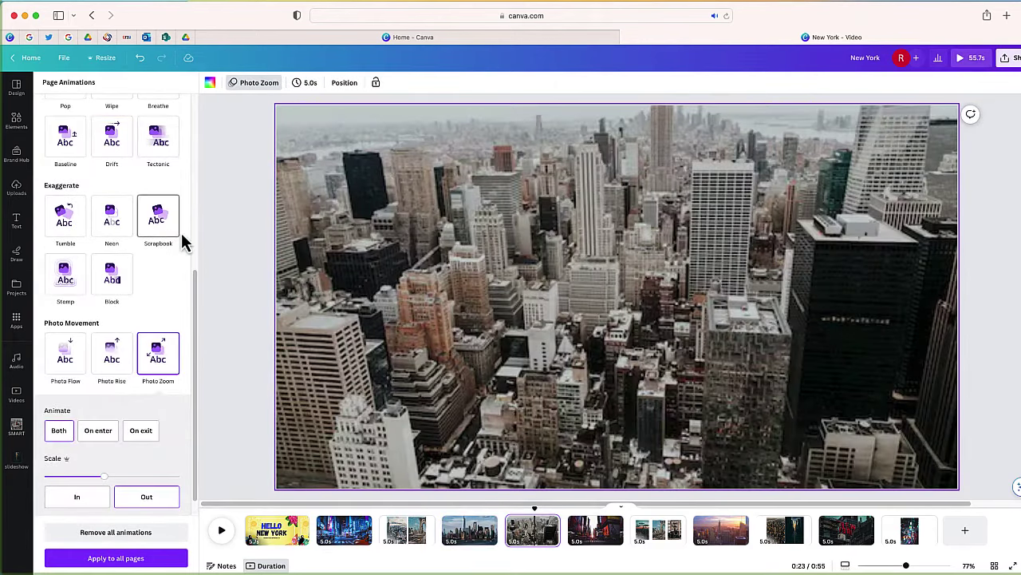
{"action": "left_click", "coordinate": [167, 229]}
{"action": "left_click", "coordinate": [649, 535]}
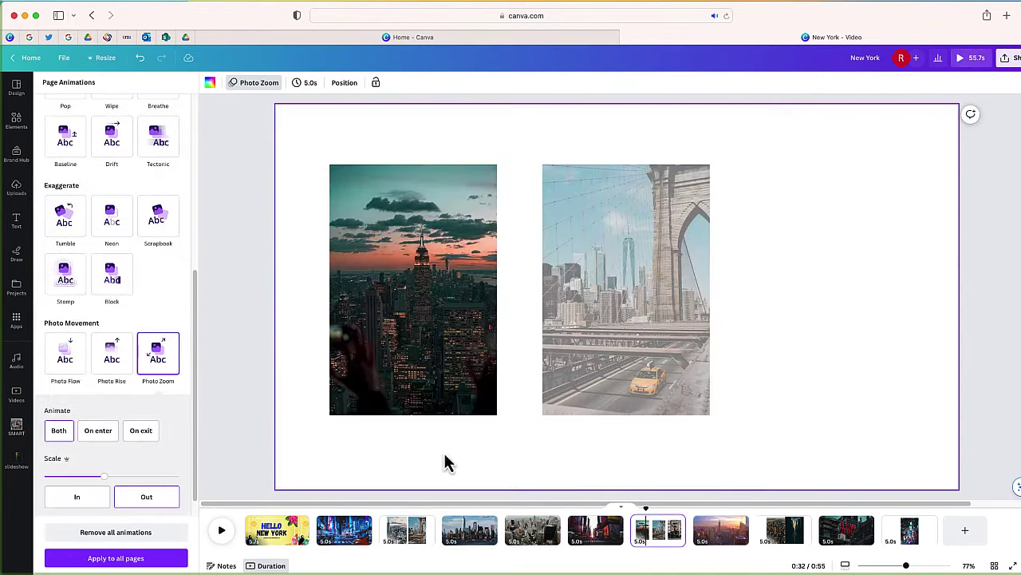
{"action": "left_click", "coordinate": [70, 233]}
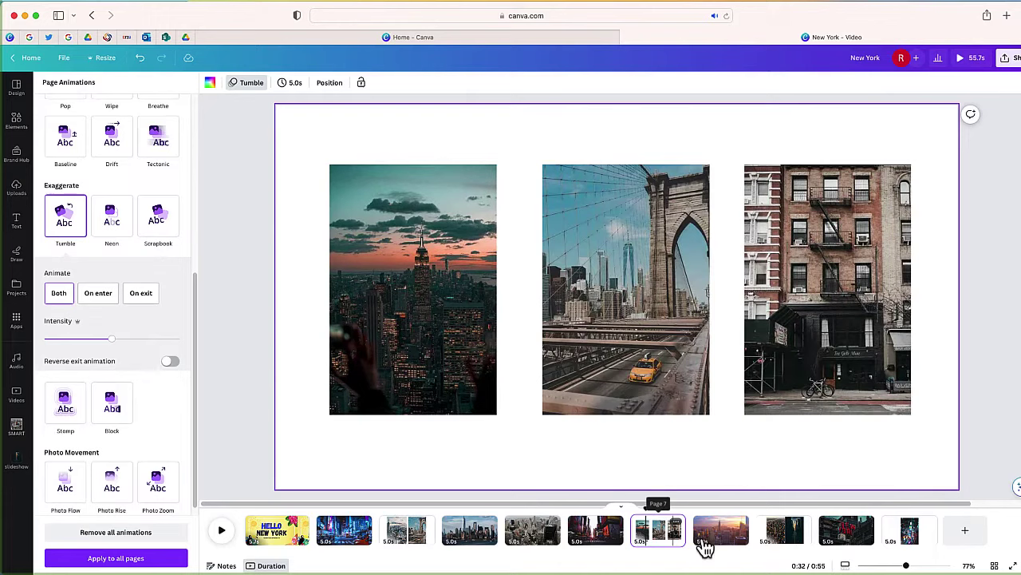
{"action": "left_click", "coordinate": [720, 546]}
{"action": "left_click", "coordinate": [160, 225]}
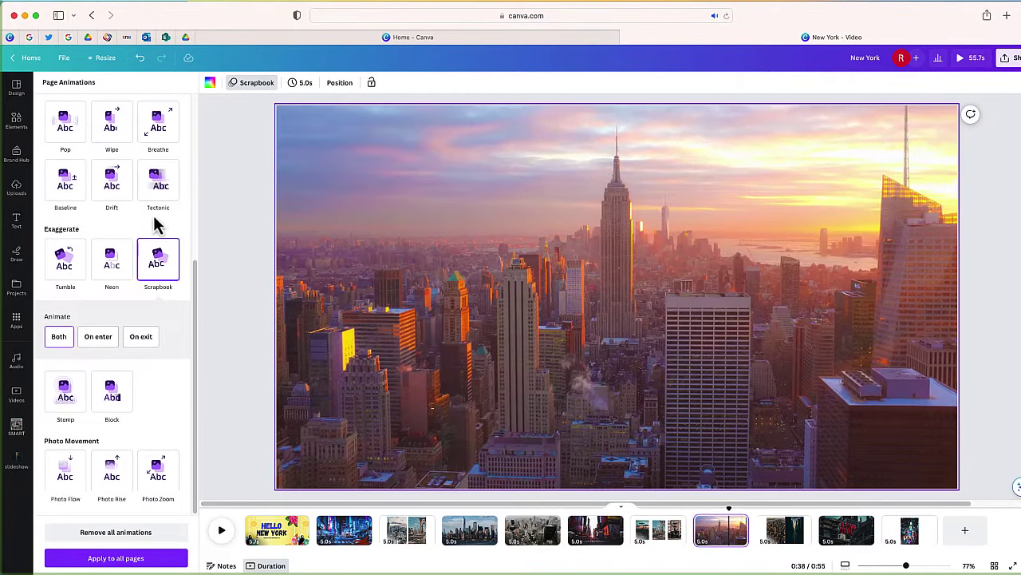
Step: Give the aerial-street slide Tectonic, the NEW YORK sign slide Baseline, and the last slide Tectonic
{"action": "left_click", "coordinate": [766, 529]}
{"action": "left_click", "coordinate": [159, 151]}
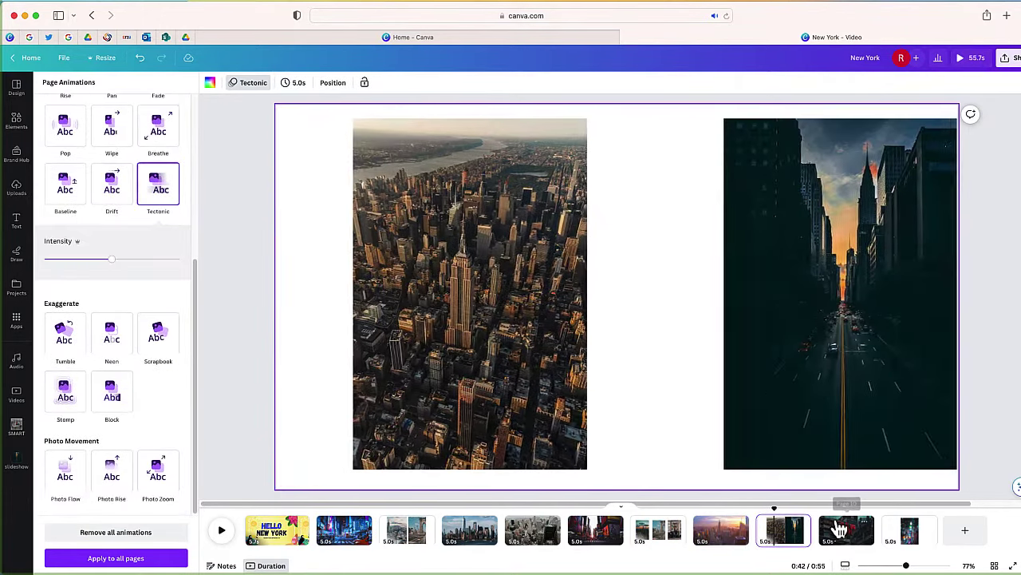
{"action": "left_click", "coordinate": [840, 529]}
{"action": "left_click", "coordinate": [68, 139]}
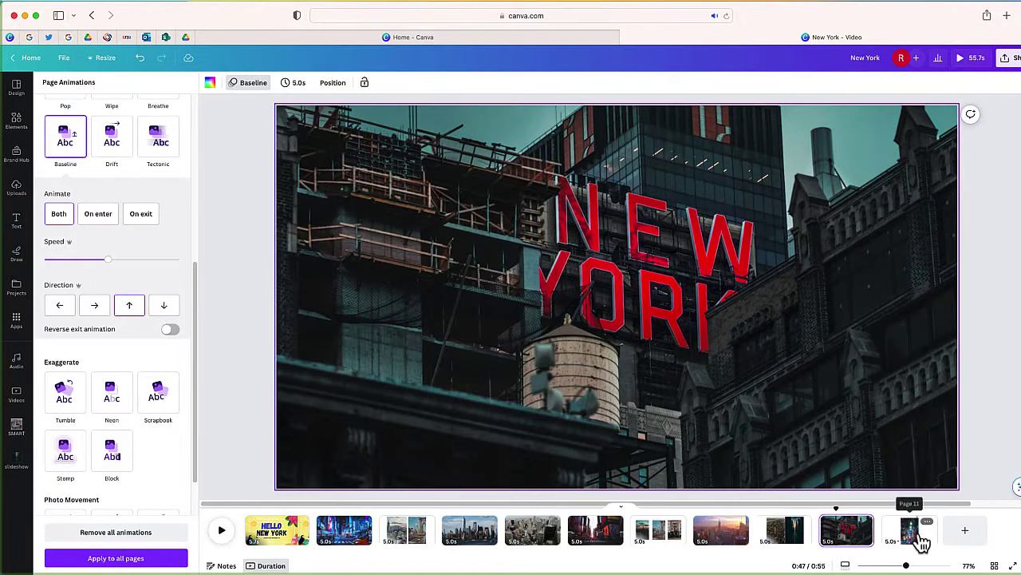
{"action": "left_click", "coordinate": [910, 530]}
{"action": "left_click", "coordinate": [158, 142]}
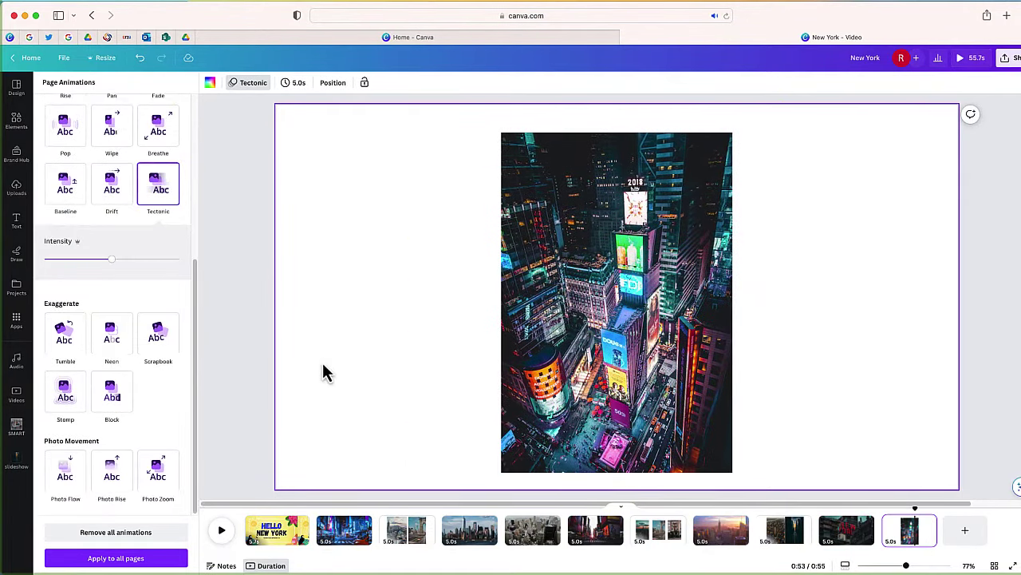
{"action": "left_click", "coordinate": [355, 536]}
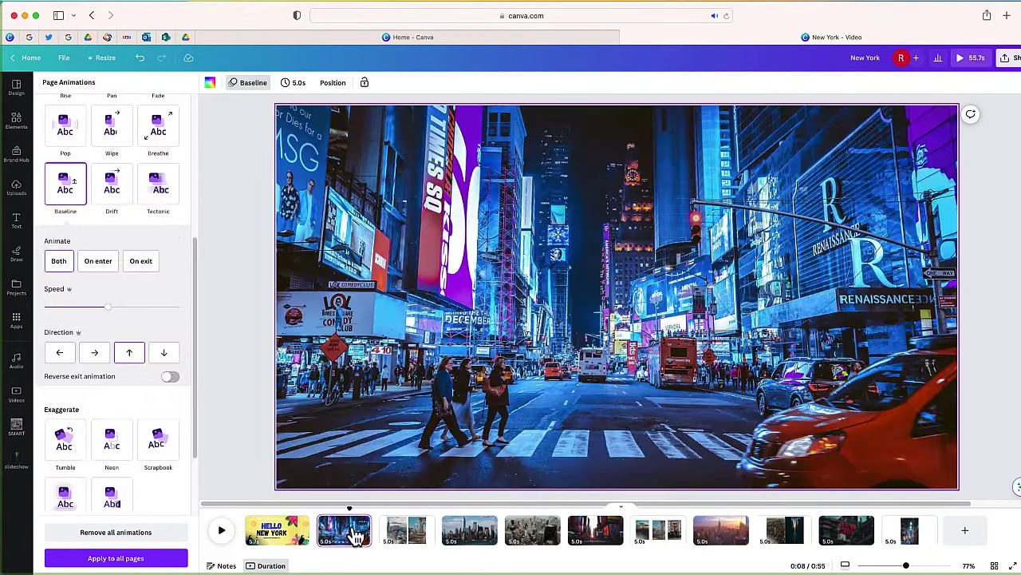
Step: Set the Times Square slide's duration to 5.5 seconds
{"action": "left_click", "coordinate": [295, 83]}
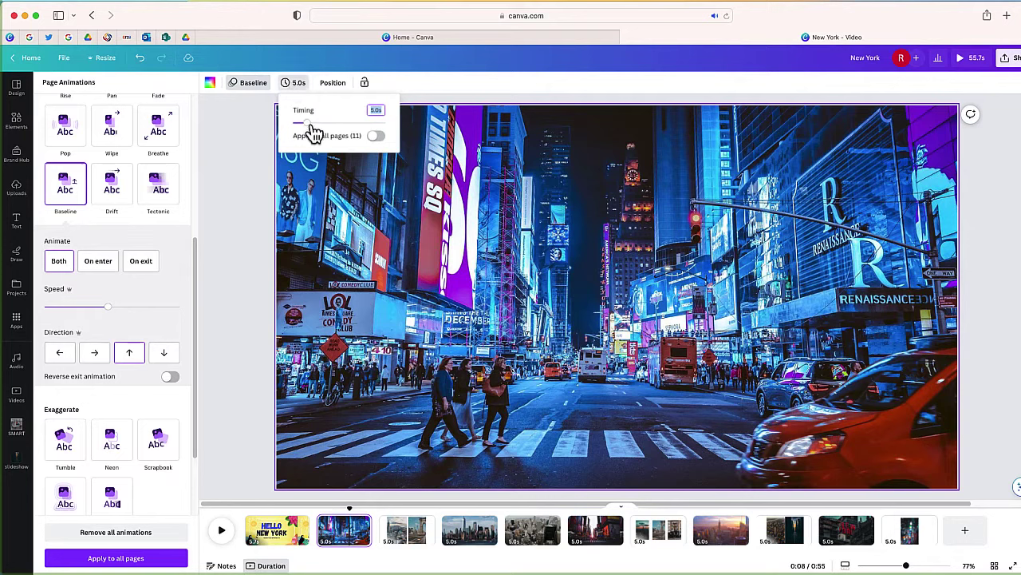
{"action": "left_click", "coordinate": [334, 221]}
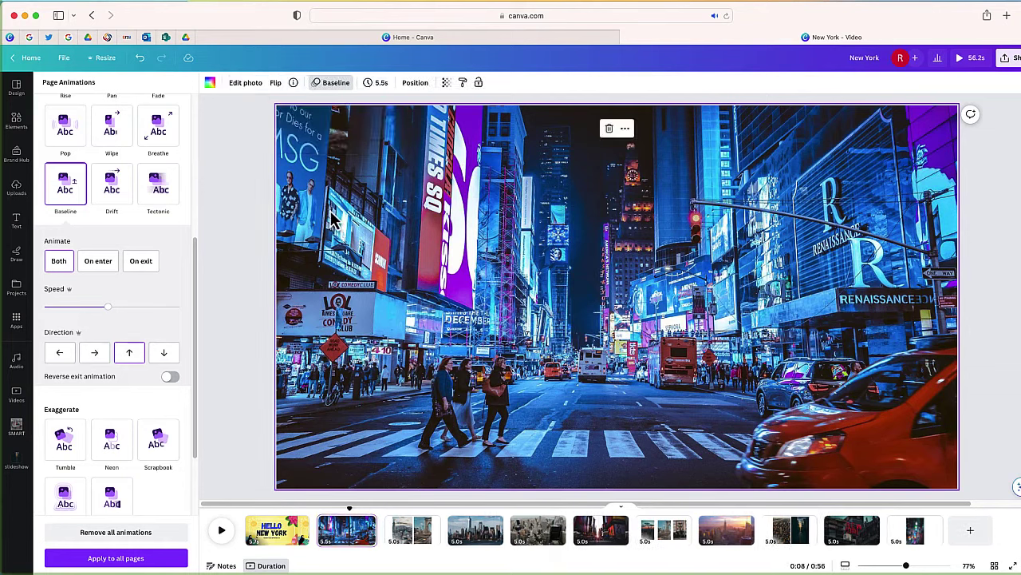
Step: Add a yellow 'New York at night' heading to the Times Square slide
{"action": "left_click", "coordinate": [18, 220]}
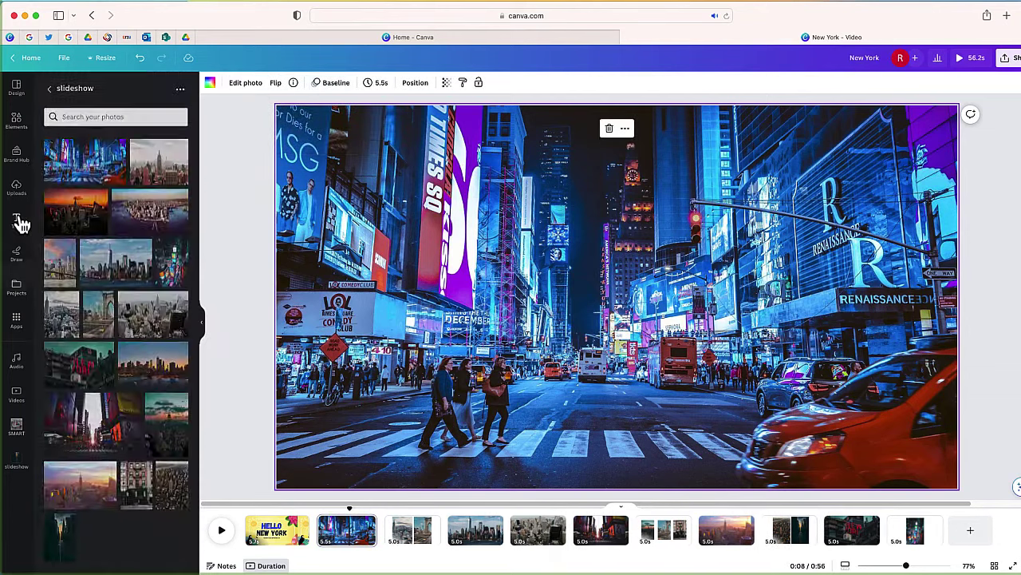
{"action": "left_click", "coordinate": [106, 212]}
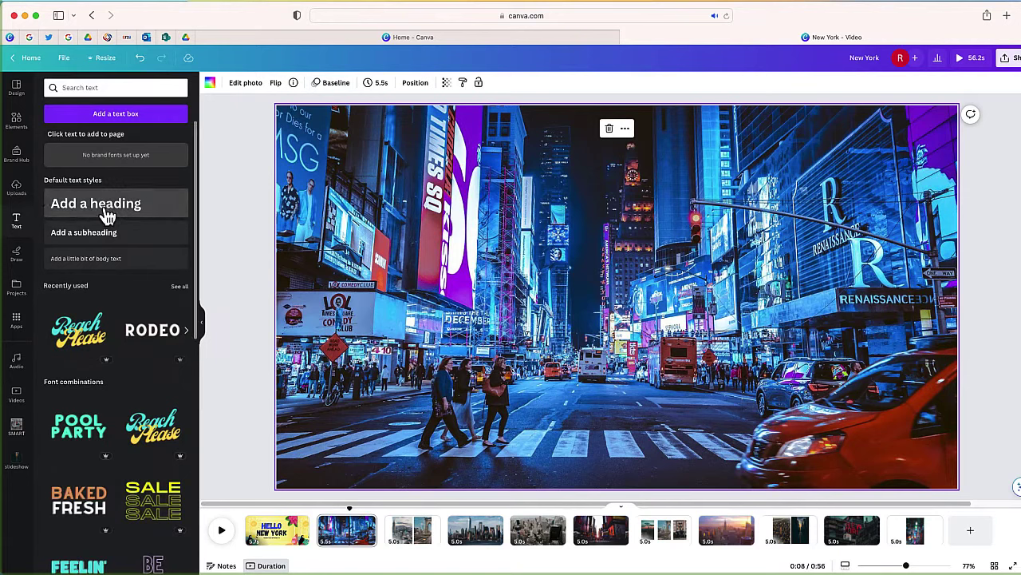
{"action": "left_click", "coordinate": [106, 213]}
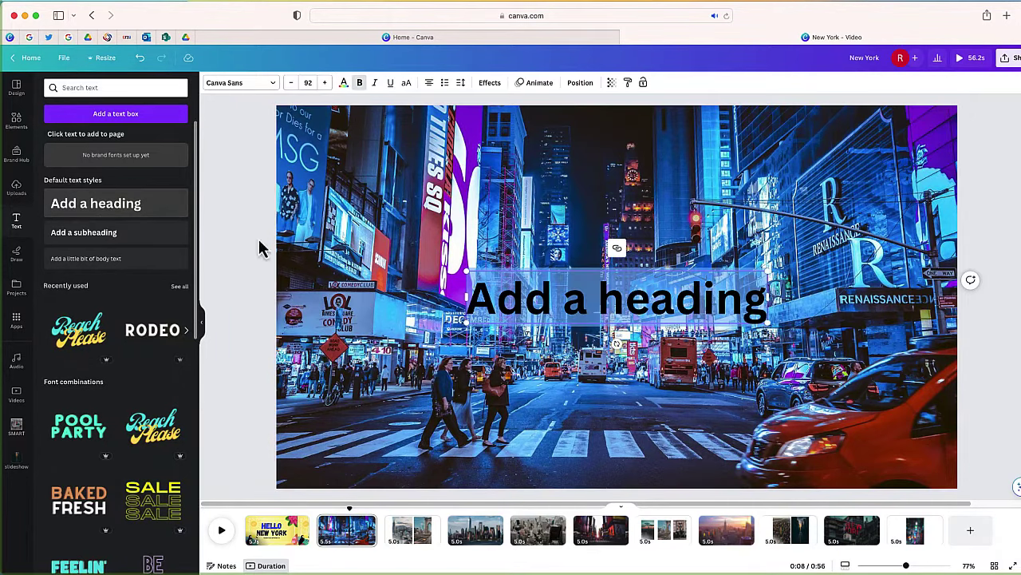
{"action": "type", "text": "New Y"}
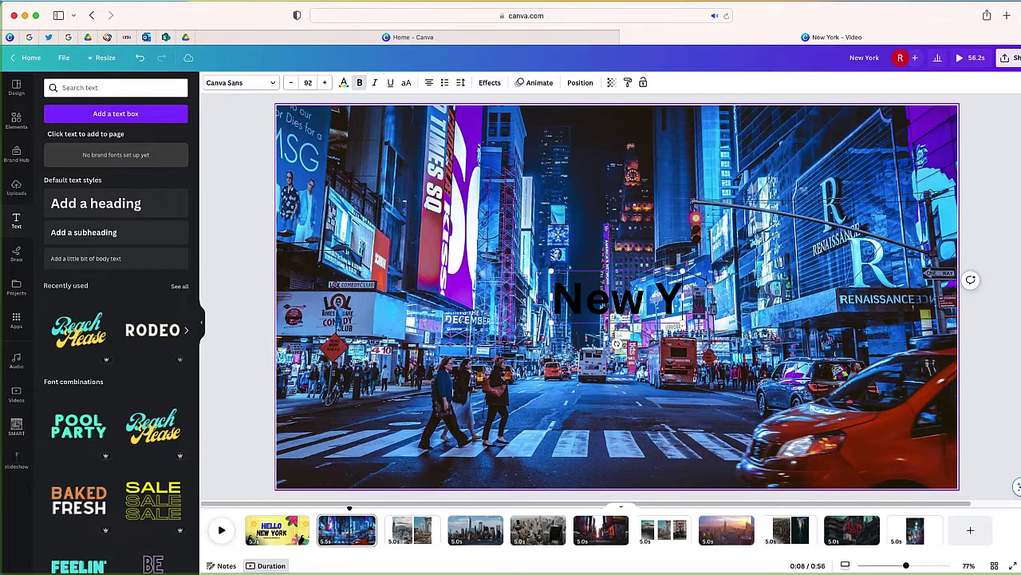
{"action": "type", "text": "ork at night"}
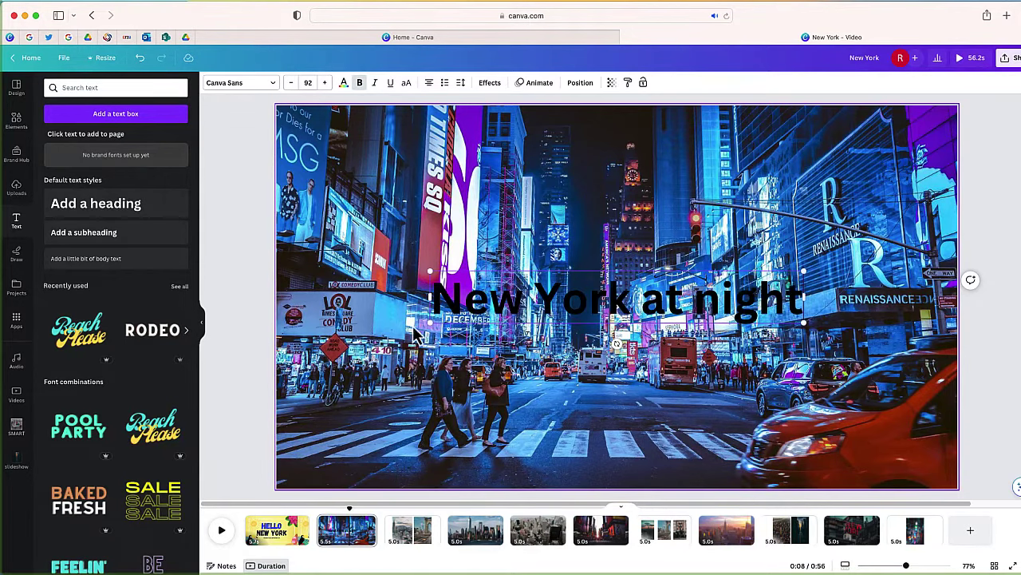
{"action": "left_click", "coordinate": [344, 83]}
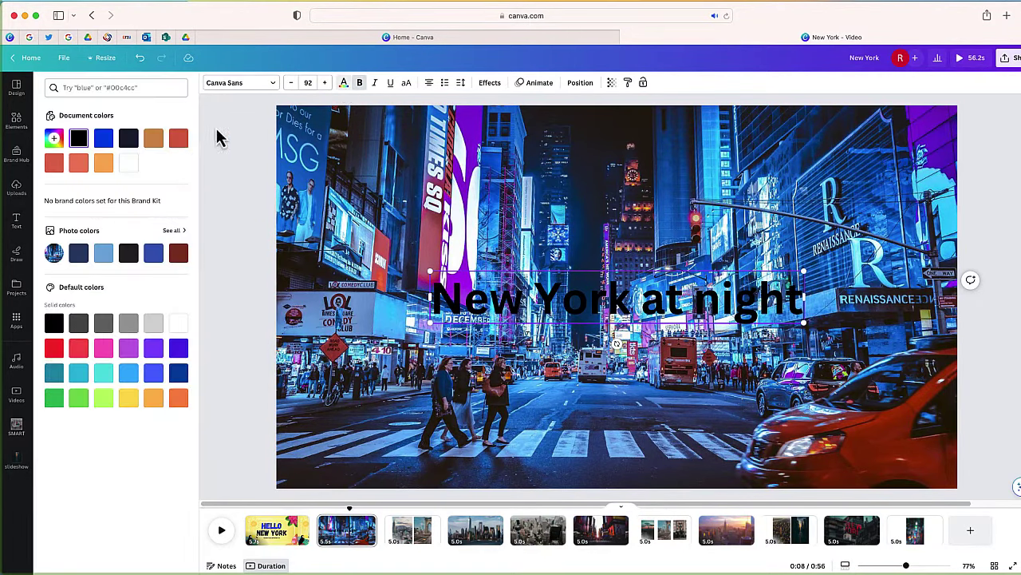
{"action": "left_click", "coordinate": [130, 399]}
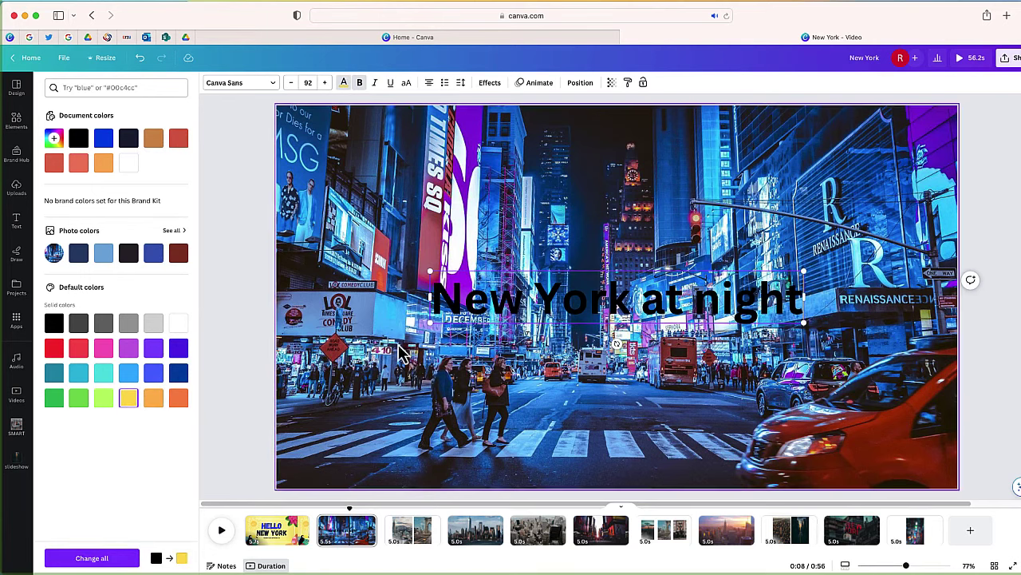
{"action": "left_click_drag", "start_coordinate": [433, 300], "coordinate": [802, 302]}
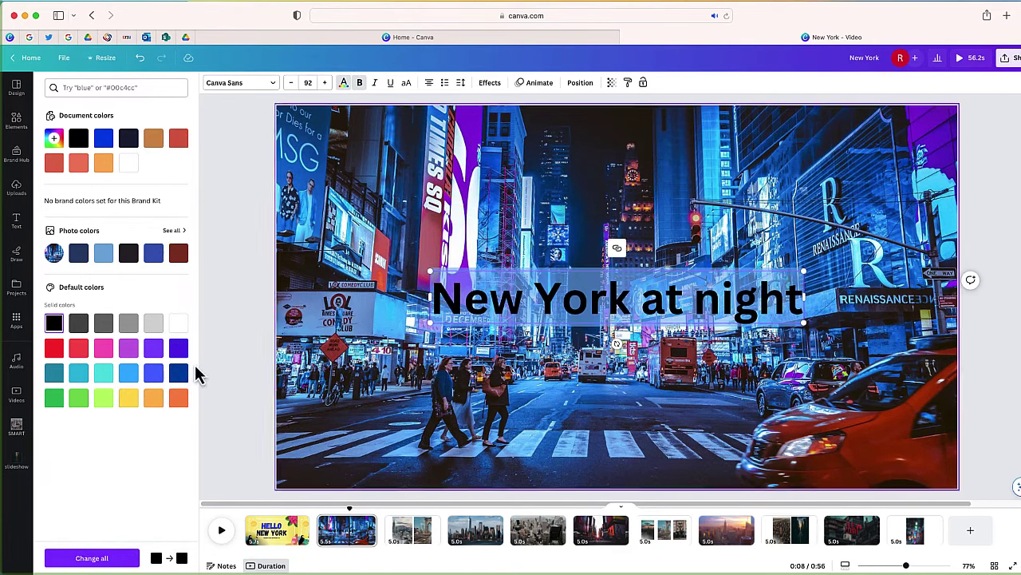
{"action": "left_click", "coordinate": [128, 397]}
Step: Move the heading to the bottom-left, shrink it, then delete it
{"action": "left_click", "coordinate": [710, 365]}
{"action": "left_click_drag", "start_coordinate": [513, 292], "coordinate": [369, 448]}
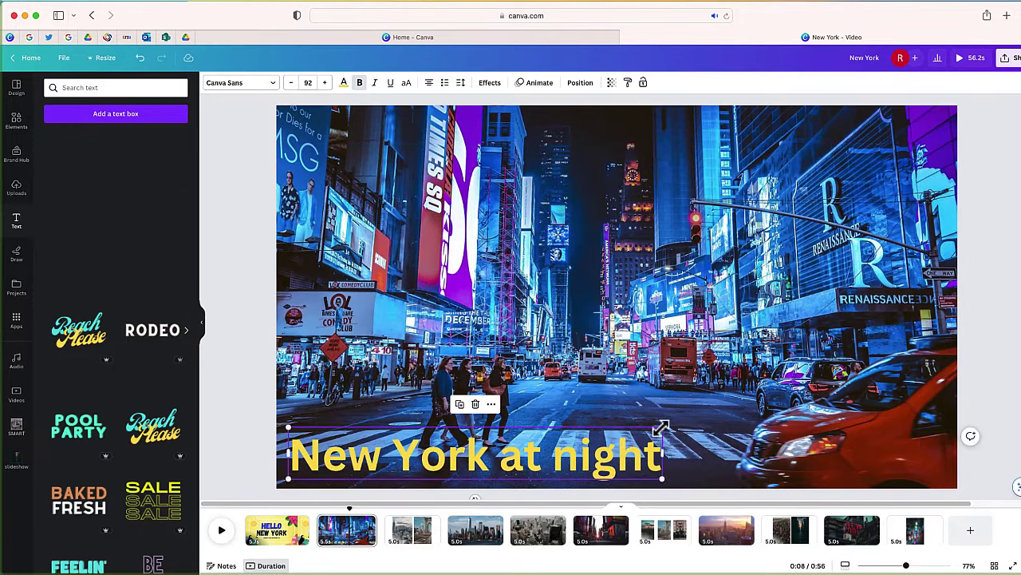
{"action": "left_click_drag", "start_coordinate": [660, 429], "coordinate": [512, 479]}
{"action": "left_click", "coordinate": [558, 471]}
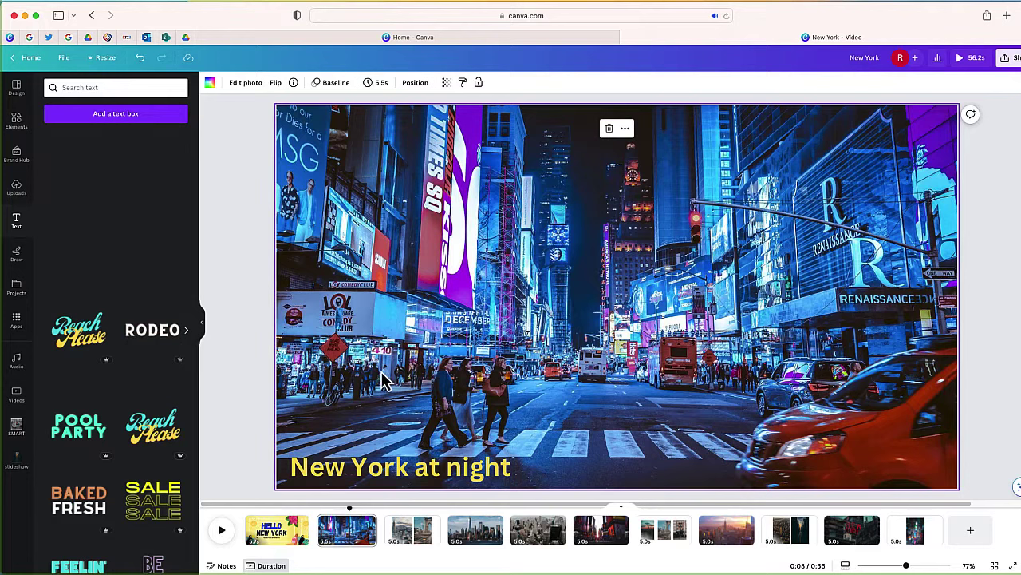
{"action": "left_click", "coordinate": [377, 472]}
{"action": "key", "text": "Delete"}
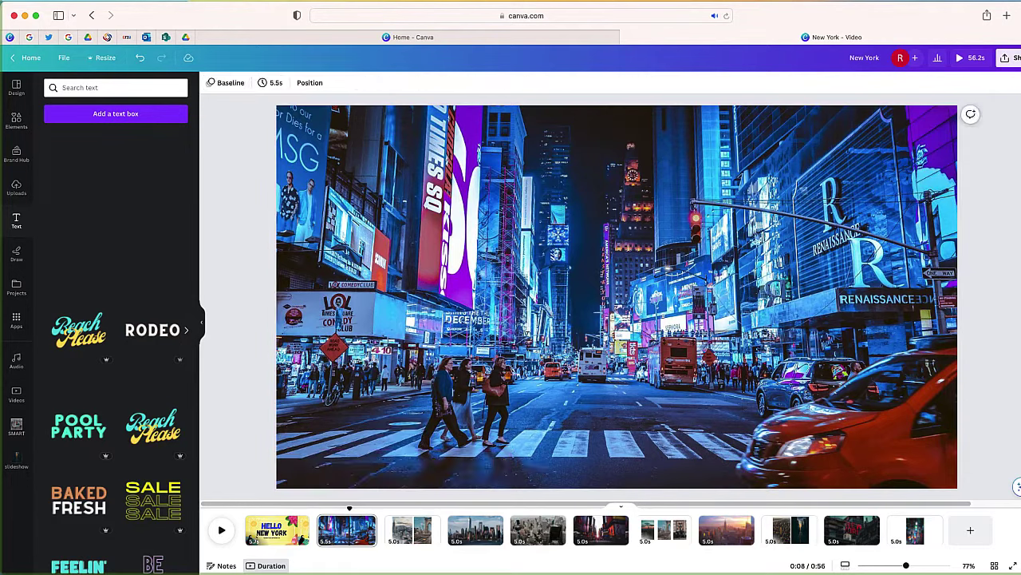
Step: Place the green Statue of Liberty graphic from a 'new york' element search at the slide's left
{"action": "left_click", "coordinate": [17, 121]}
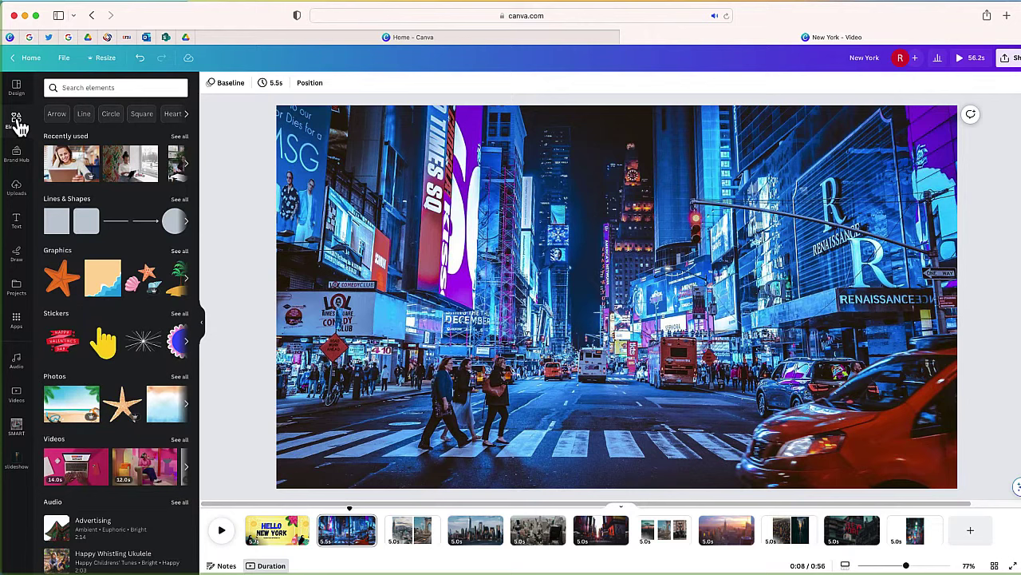
{"action": "left_click", "coordinate": [72, 88]}
{"action": "type", "text": "new yor"}
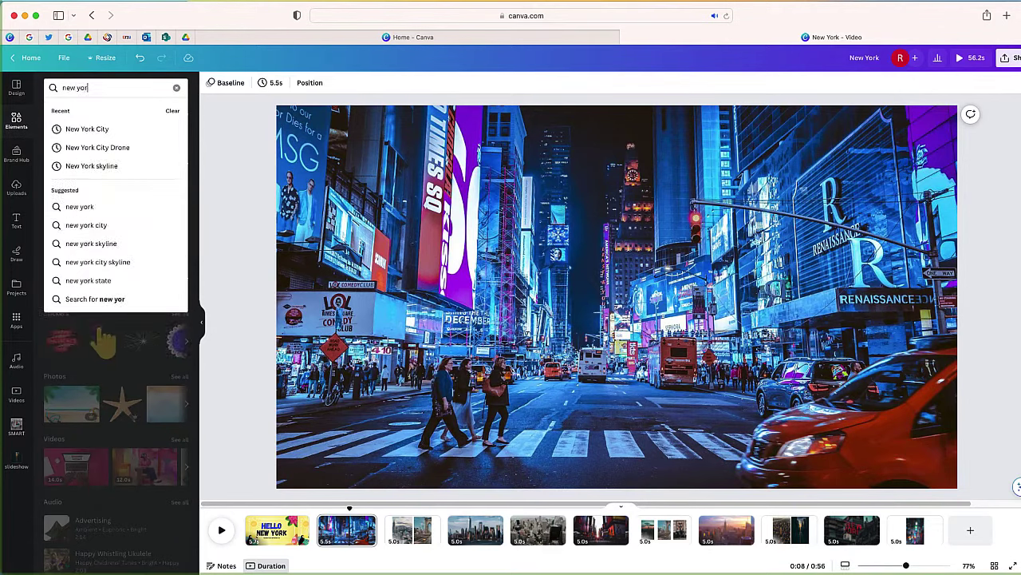
{"action": "type", "text": "k"}
{"action": "key", "text": "Return"}
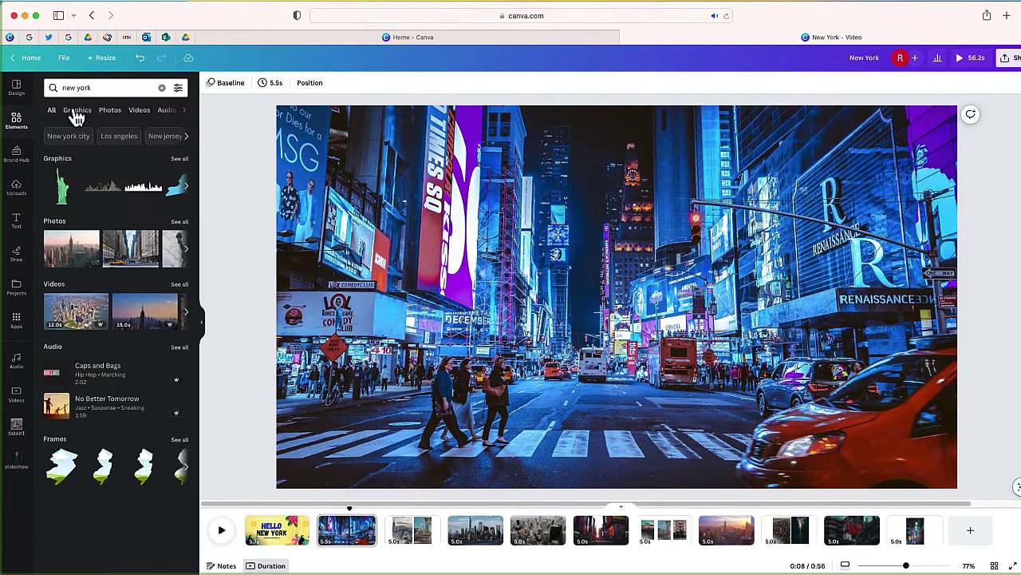
{"action": "left_click", "coordinate": [73, 190]}
{"action": "left_click_drag", "start_coordinate": [577, 322], "coordinate": [370, 365]}
Step: Give the statue a Pan animation and enlarge it
{"action": "left_click", "coordinate": [389, 83]}
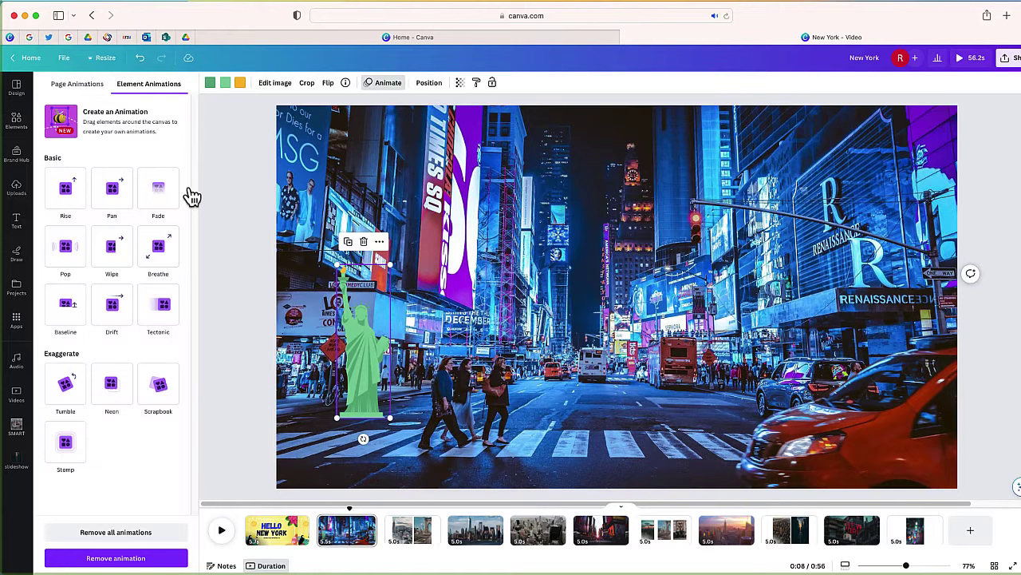
{"action": "left_click", "coordinate": [123, 196]}
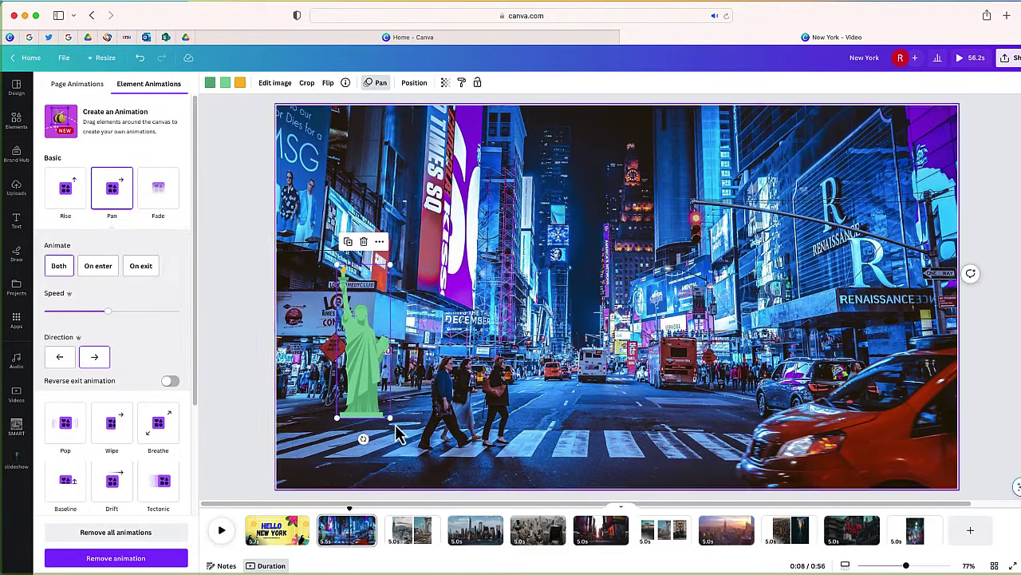
{"action": "left_click_drag", "start_coordinate": [403, 434], "coordinate": [379, 455]}
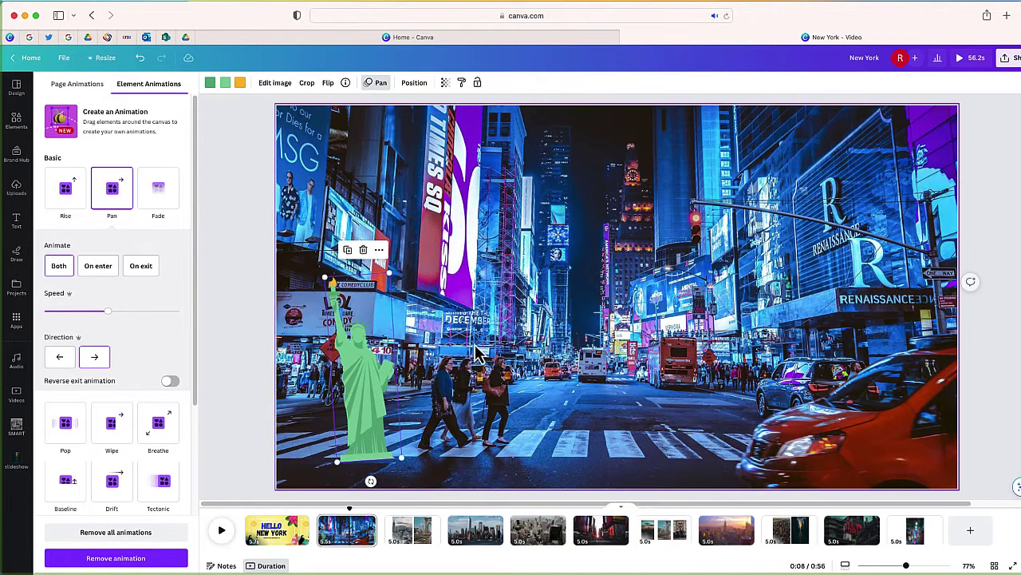
Step: Search Elements for 'new york' and filter the results to Animated graphics
{"action": "left_click", "coordinate": [17, 120]}
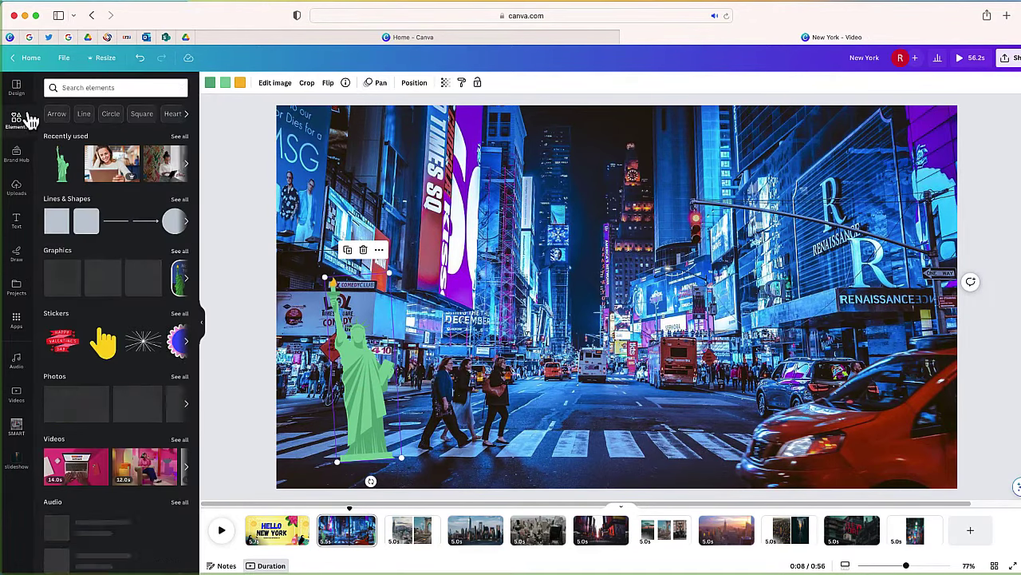
{"action": "left_click", "coordinate": [84, 88]}
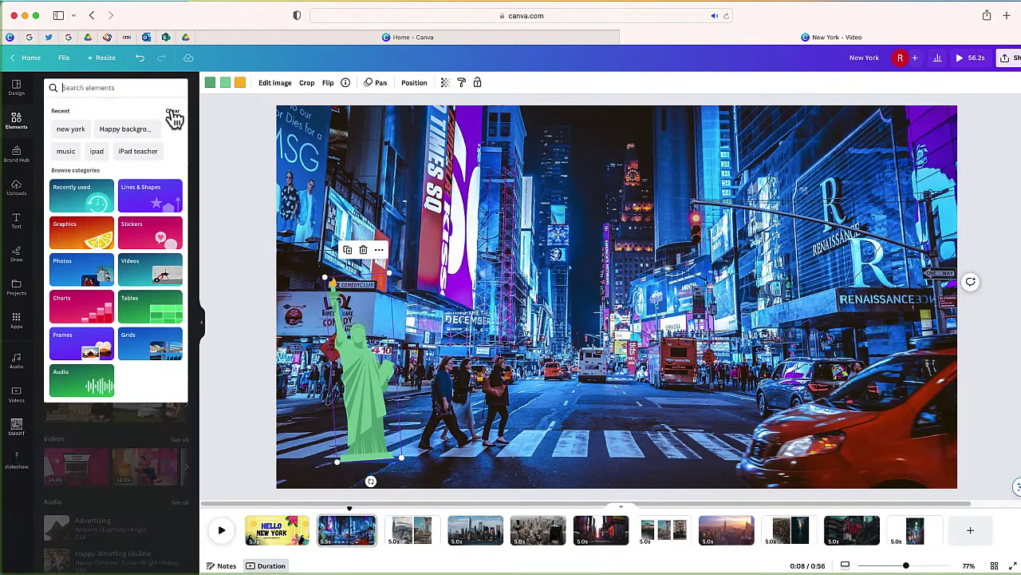
{"action": "left_click", "coordinate": [71, 129]}
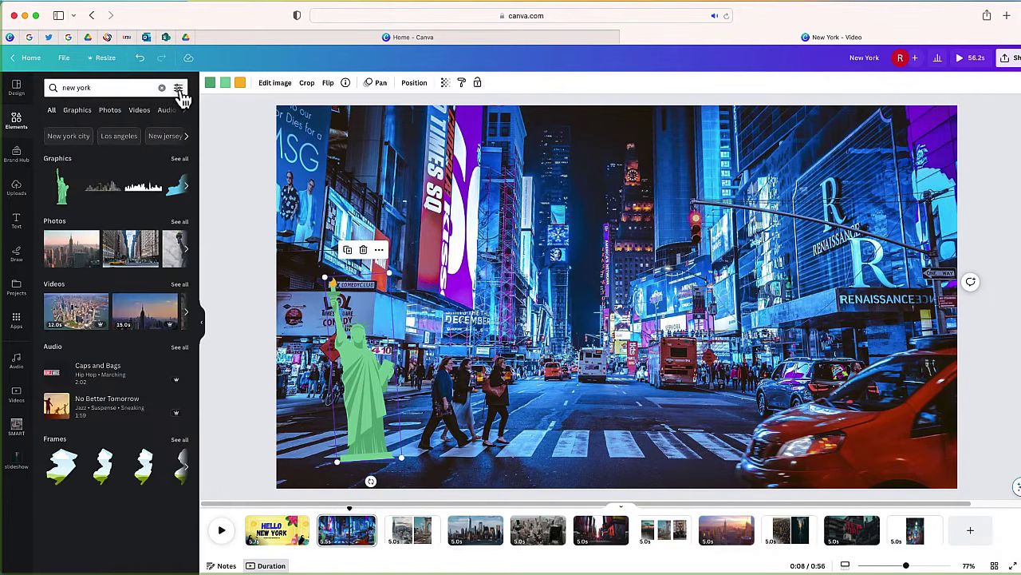
{"action": "left_click", "coordinate": [178, 88]}
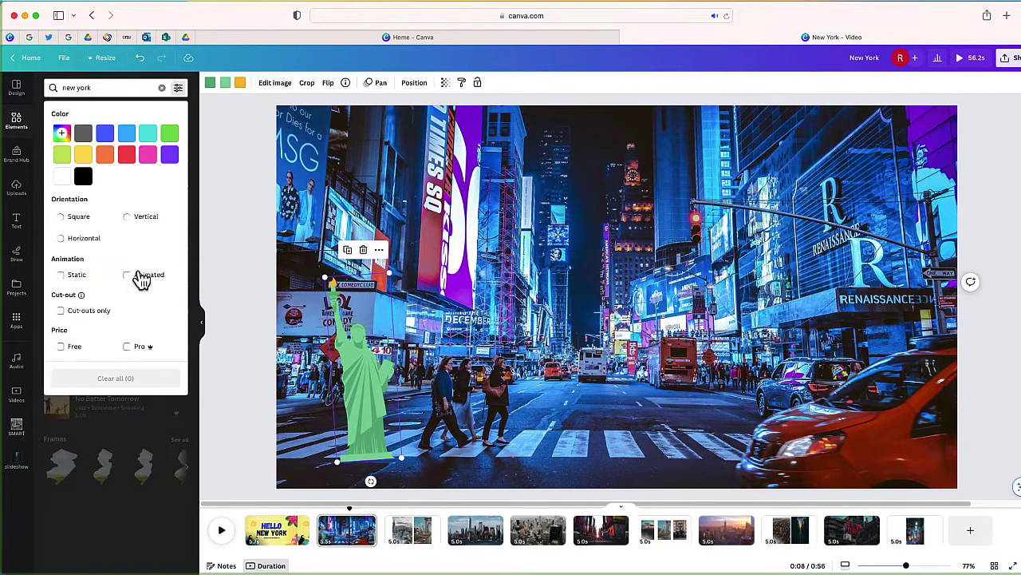
{"action": "left_click", "coordinate": [137, 280]}
{"action": "left_click", "coordinate": [363, 237]}
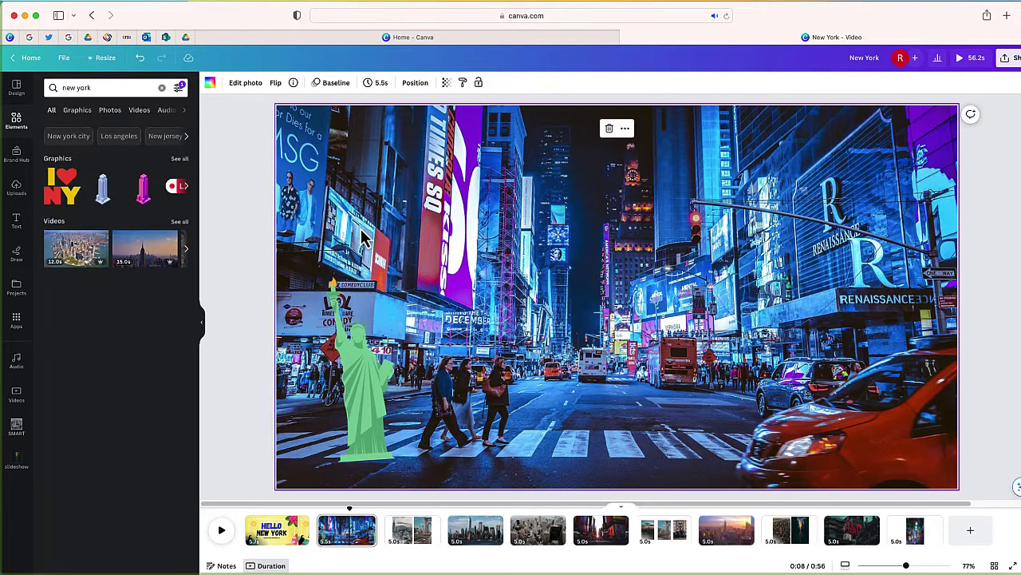
Step: Add the Empire State Building graphic and place it at the slide's right edge
{"action": "left_click", "coordinate": [100, 200]}
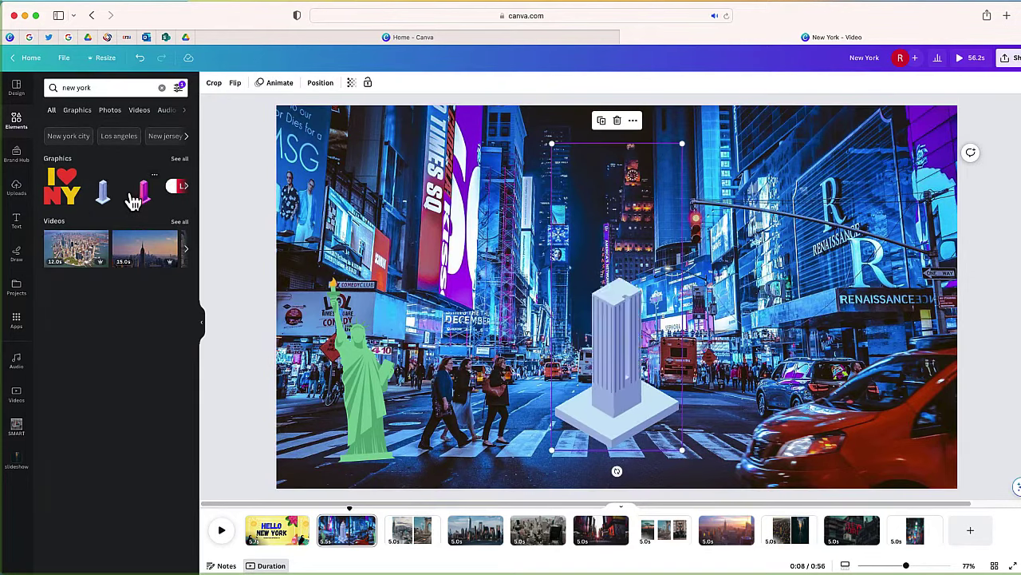
{"action": "left_click_drag", "start_coordinate": [621, 311], "coordinate": [895, 362]}
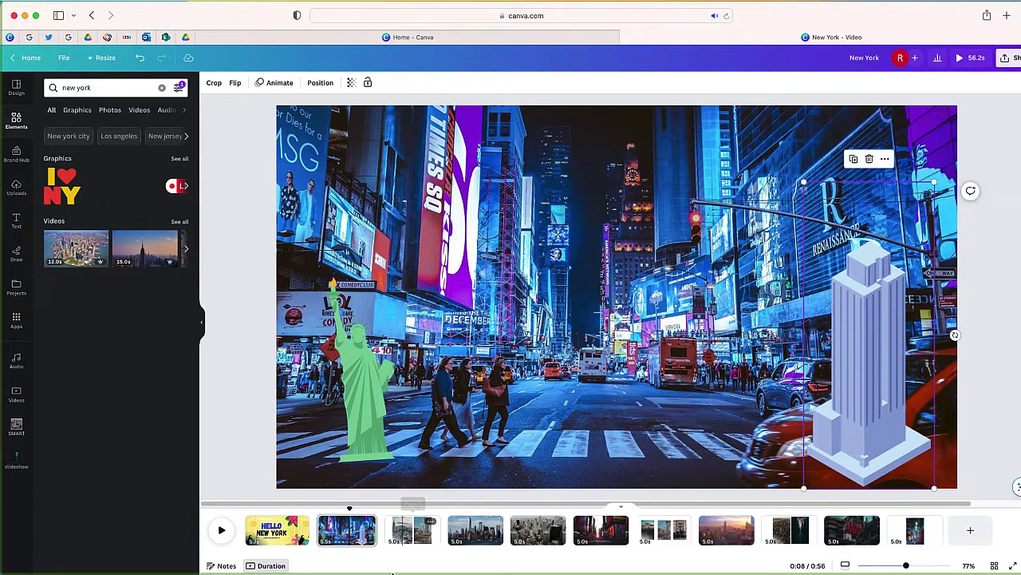
{"action": "mouse_move", "coordinate": [317, 538]}
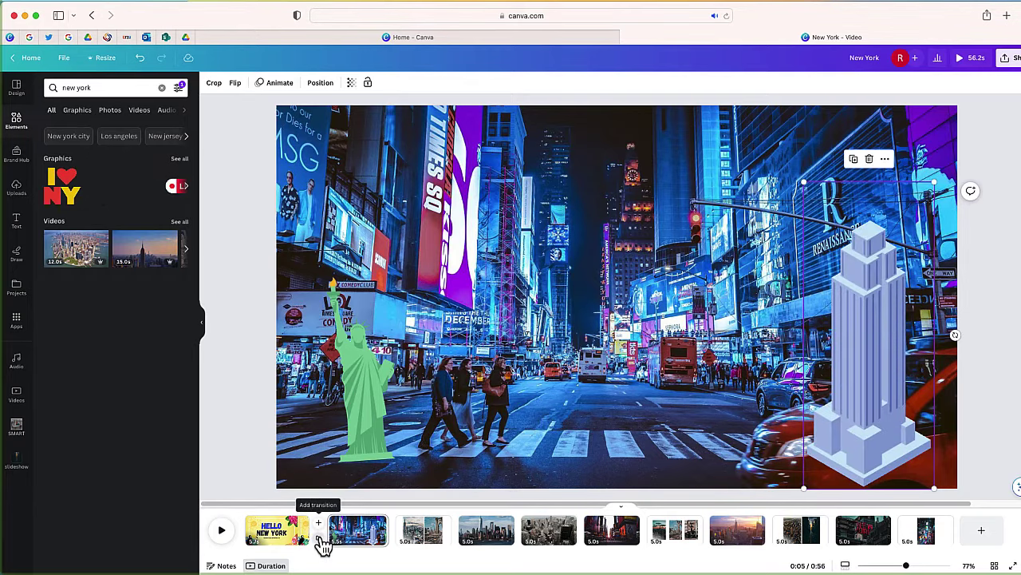
Step: Apply the Slide transition after the title page and Flow between later pages
{"action": "left_click", "coordinate": [321, 540]}
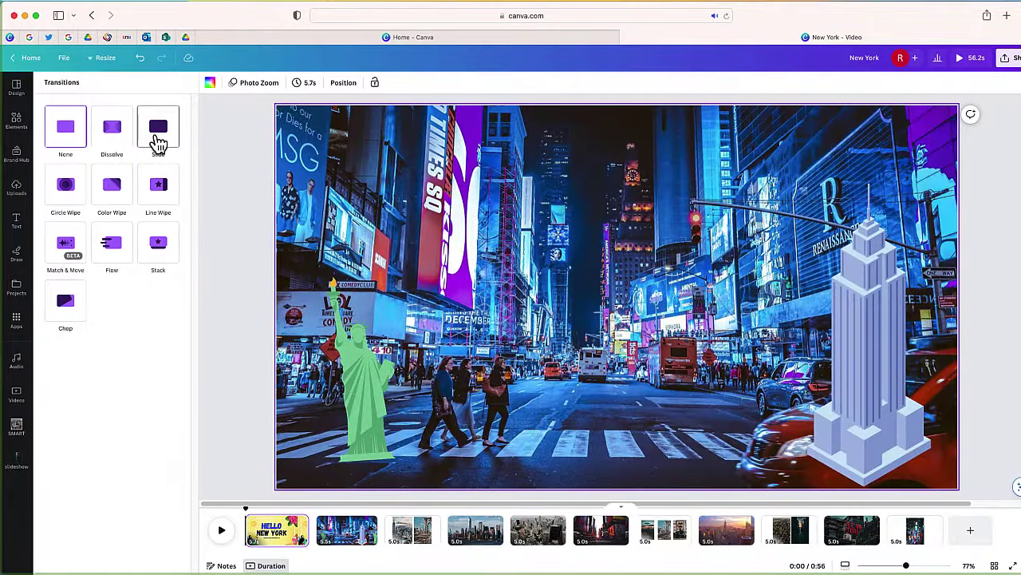
{"action": "left_click", "coordinate": [156, 142]}
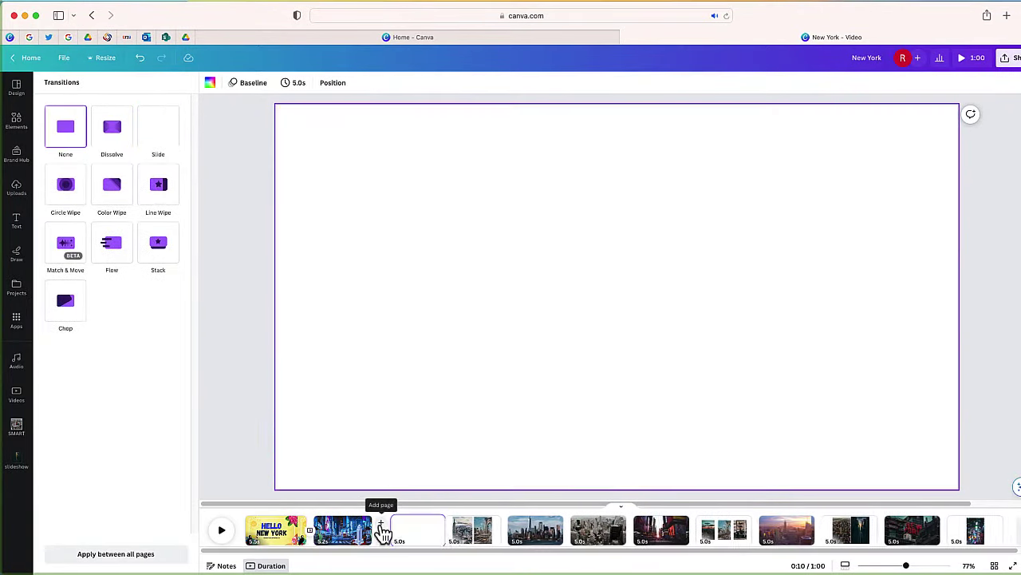
{"action": "left_click", "coordinate": [379, 532]}
{"action": "left_click", "coordinate": [121, 260]}
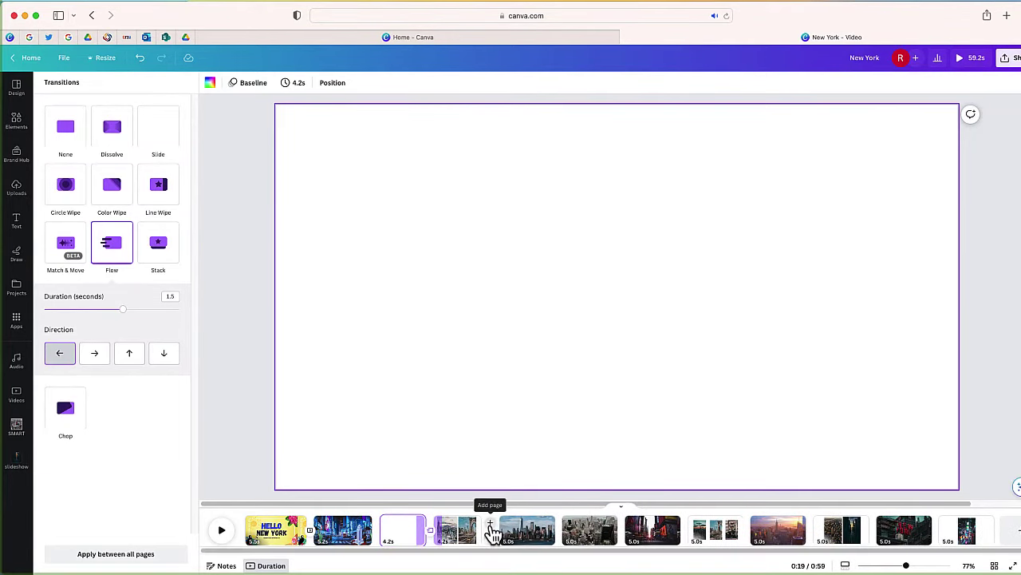
{"action": "left_click", "coordinate": [490, 534]}
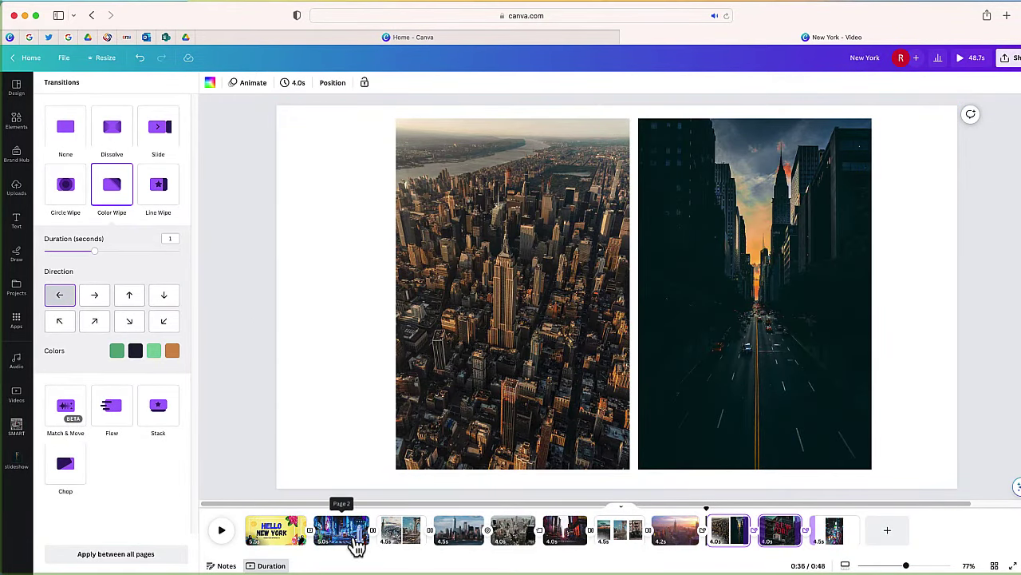
Step: Set every page to 7.0 seconds and preview the slideshow from the title slide
{"action": "left_click", "coordinate": [289, 539]}
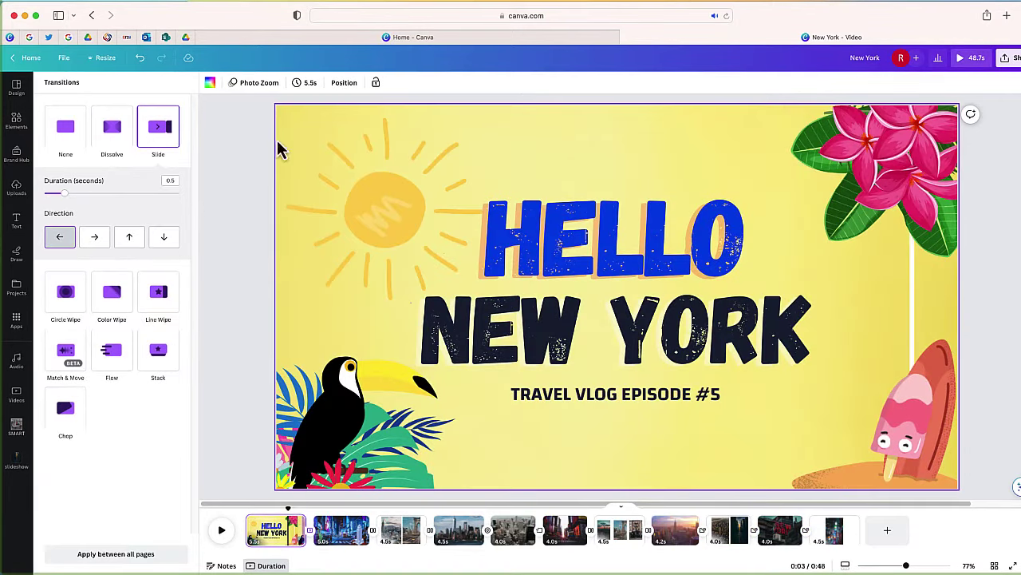
{"action": "left_click", "coordinate": [310, 83]}
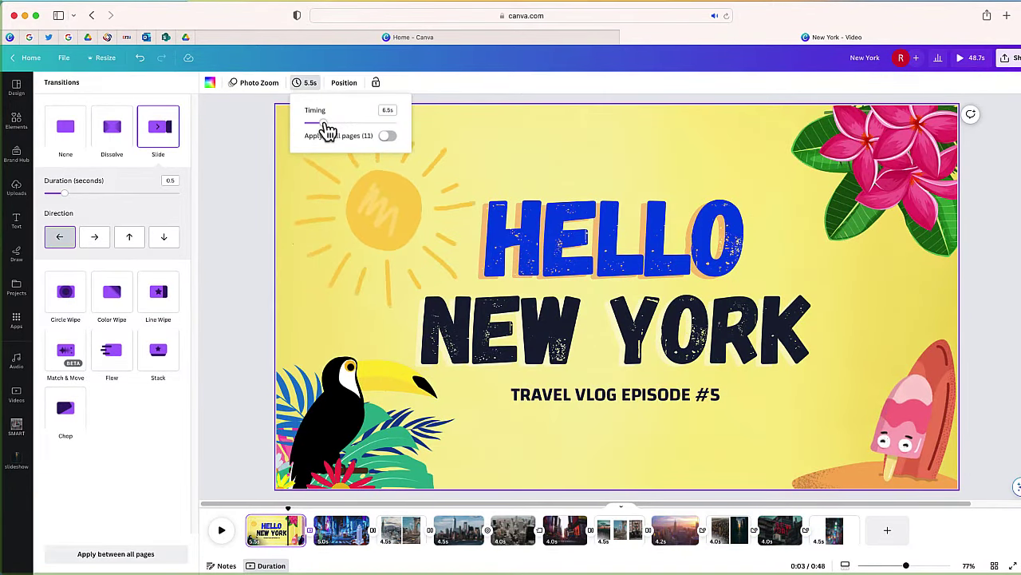
{"action": "left_click_drag", "start_coordinate": [324, 124], "coordinate": [330, 123]}
{"action": "left_click", "coordinate": [388, 136]}
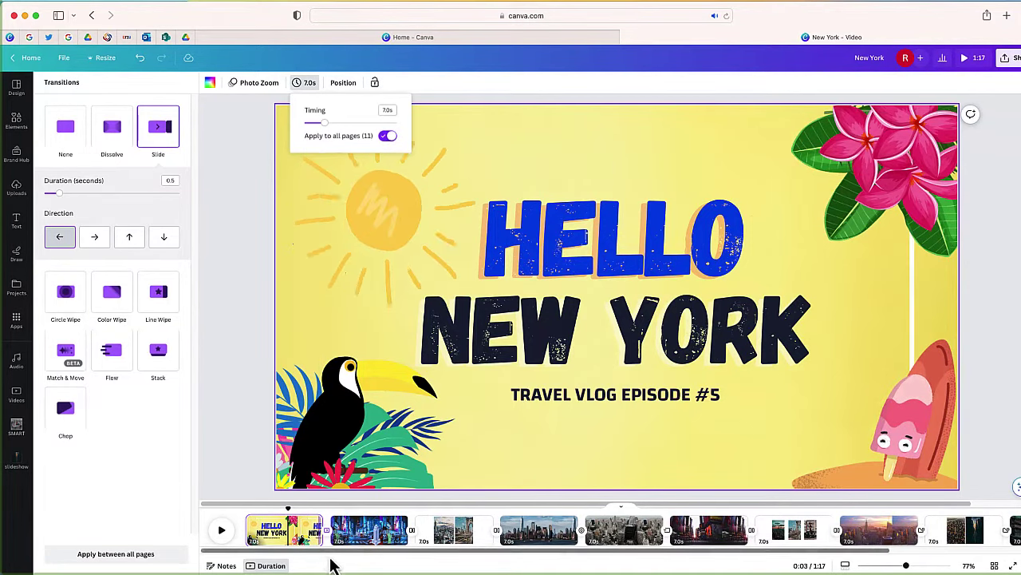
{"action": "left_click_drag", "start_coordinate": [335, 552], "coordinate": [269, 548]}
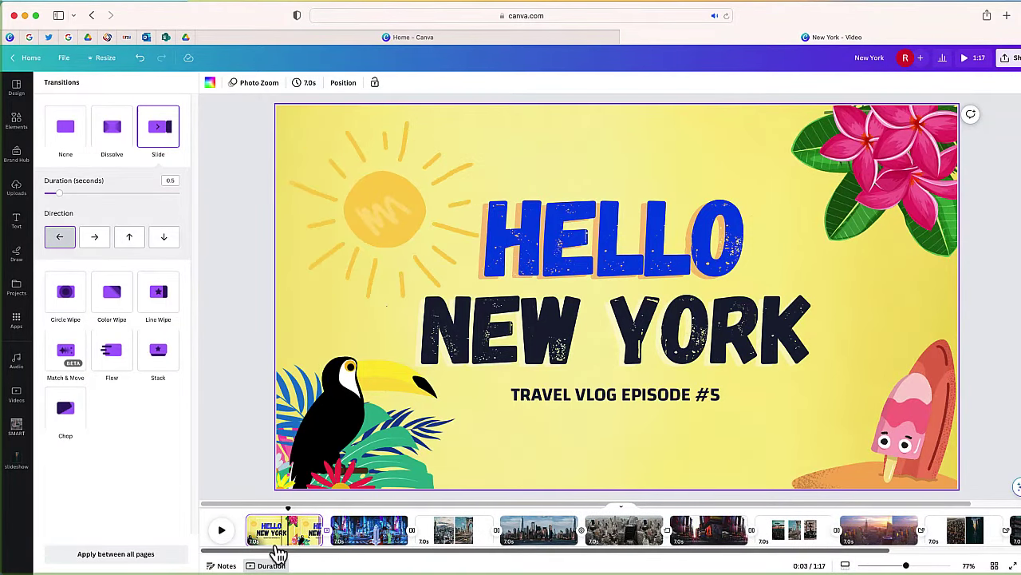
{"action": "left_click", "coordinate": [222, 531]}
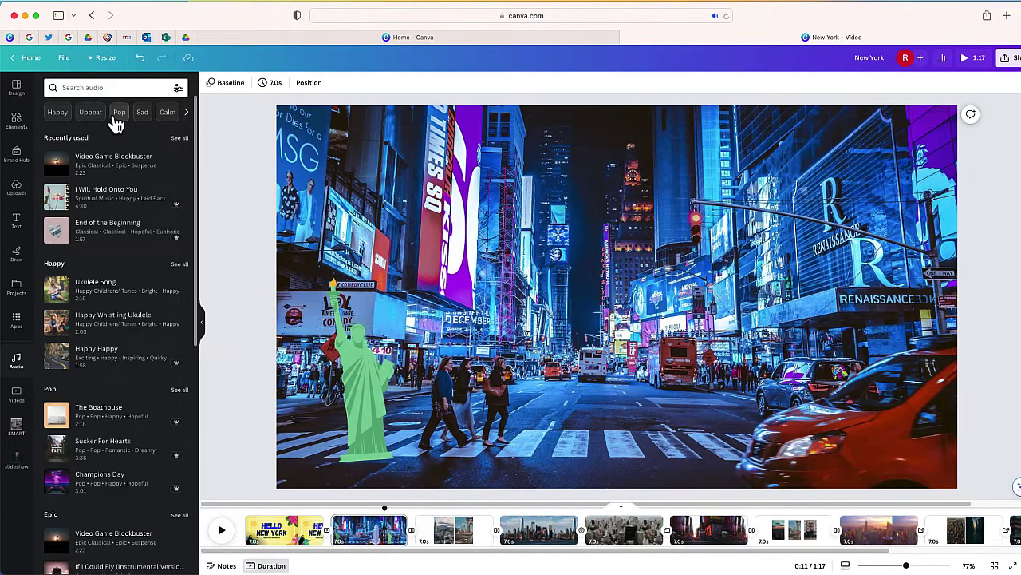
Step: Add the pop track 'Champions Day' from the Audio panel as background music
{"action": "scroll", "coordinate": [104, 327], "scroll_direction": "down", "scroll_amount": 1}
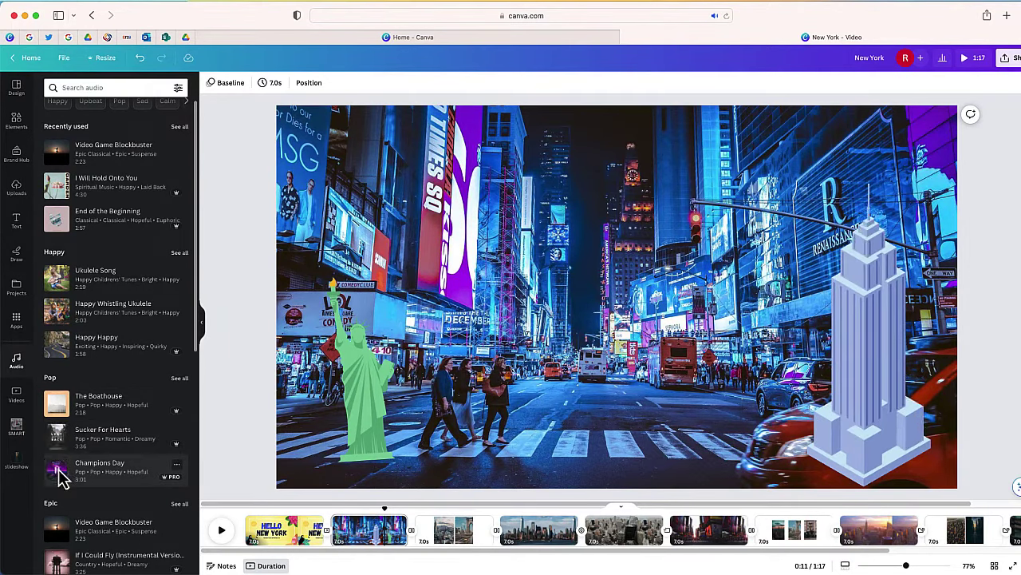
{"action": "left_click", "coordinate": [104, 485]}
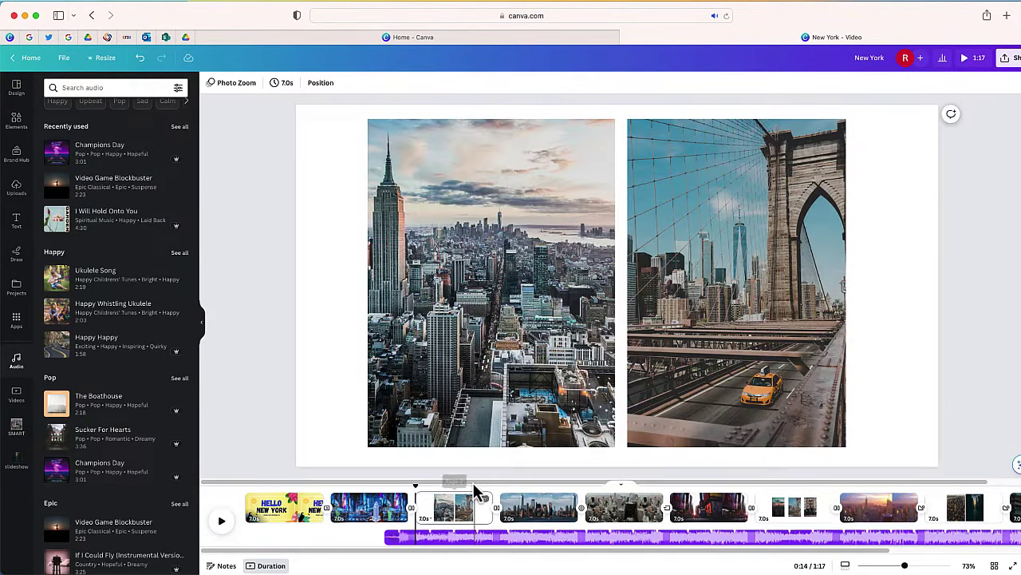
Step: Move the music to start at 0:00, preview it, then reselect the Times Square slide
{"action": "left_click_drag", "start_coordinate": [441, 545], "coordinate": [293, 540]}
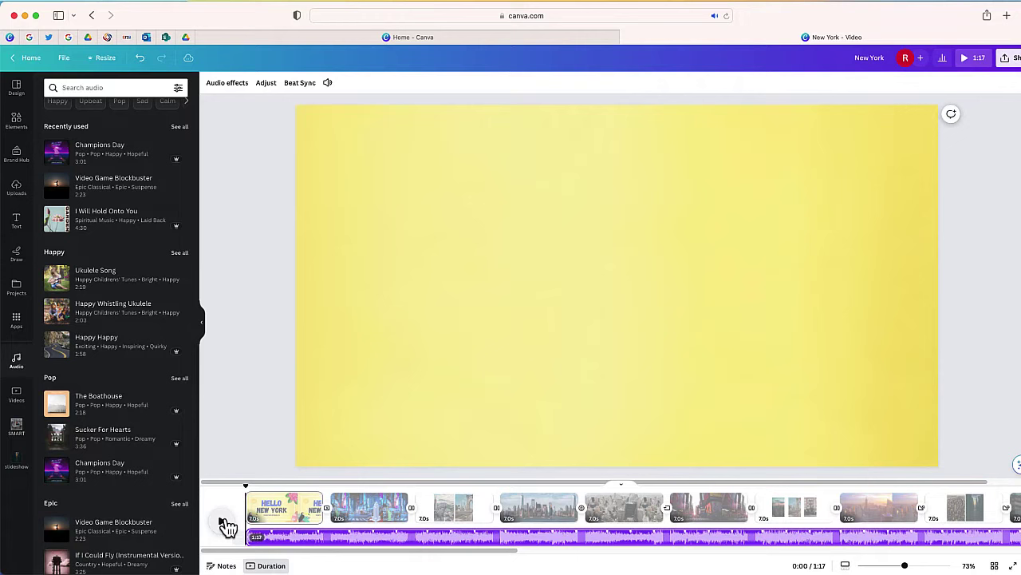
{"action": "left_click", "coordinate": [222, 524]}
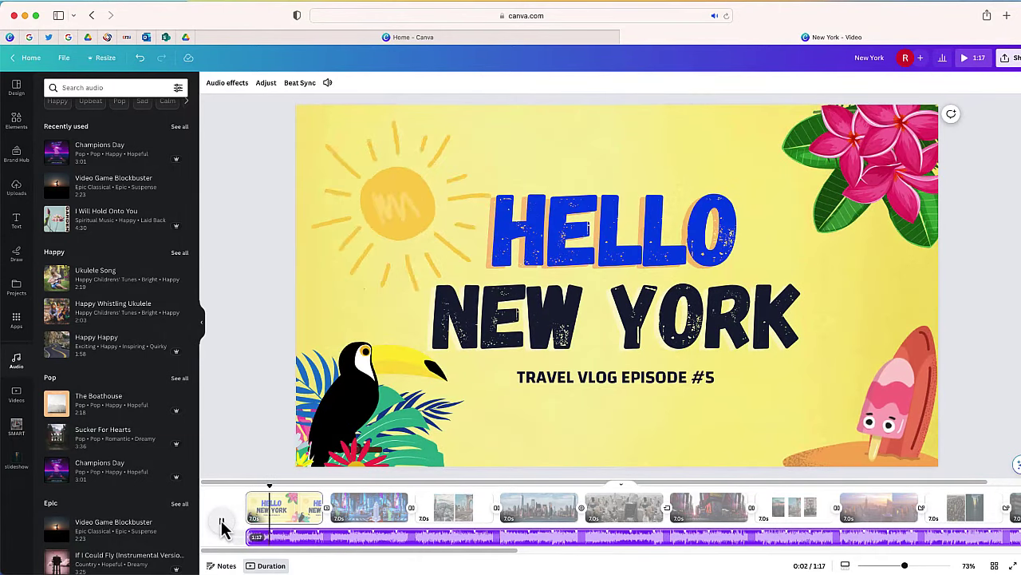
{"action": "left_click", "coordinate": [222, 527]}
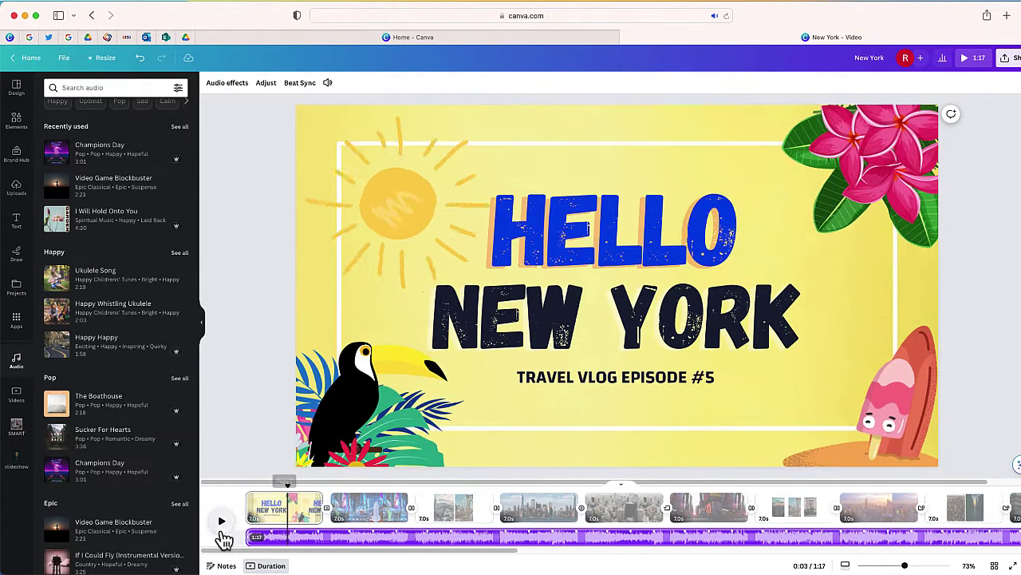
{"action": "left_click_drag", "start_coordinate": [288, 491], "coordinate": [535, 491]}
{"action": "left_click", "coordinate": [600, 511]}
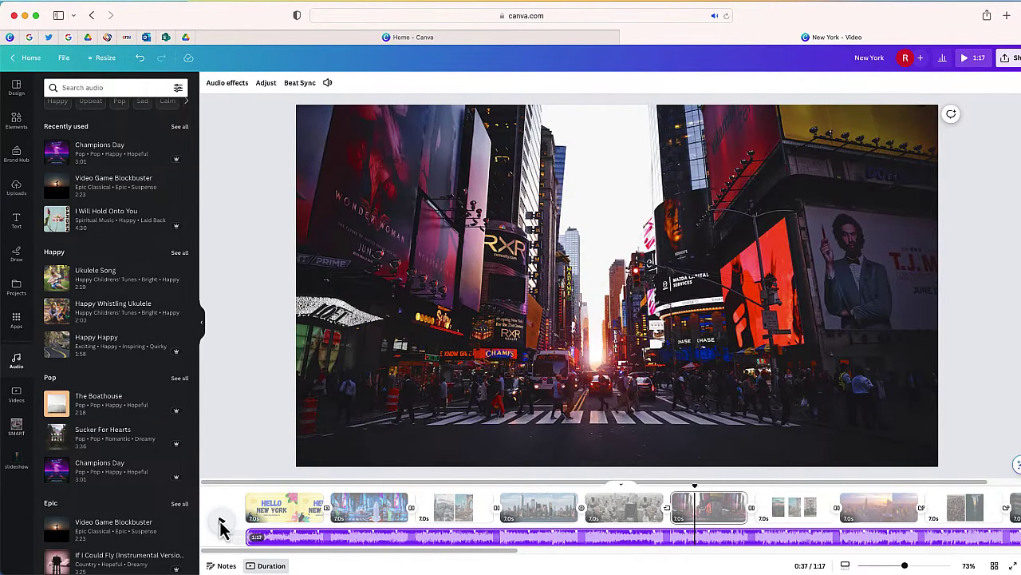
{"action": "left_click", "coordinate": [372, 524]}
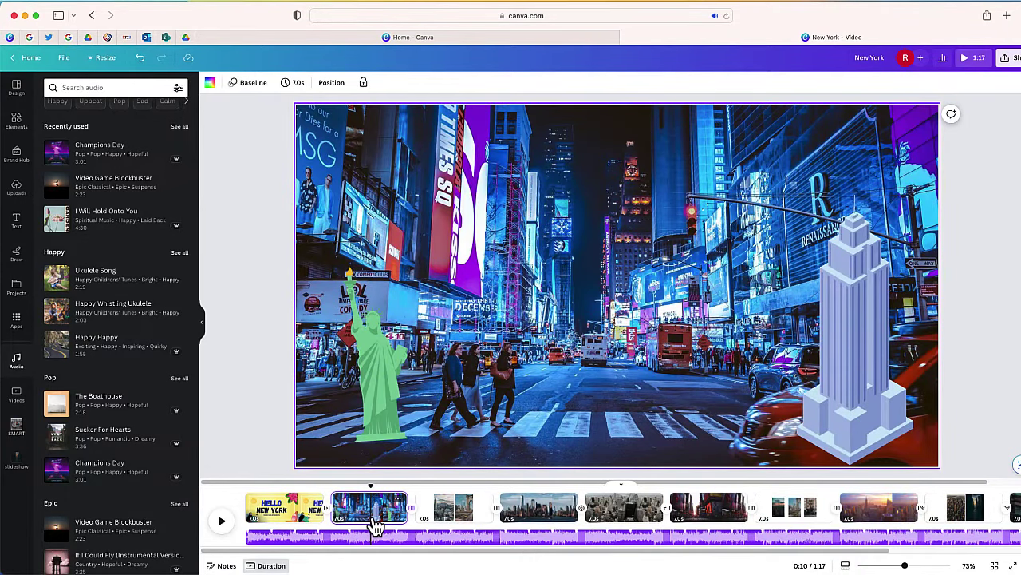
Step: Change every page's duration from 7.0 to 4 seconds and preview the 44-second slideshow
{"action": "left_click", "coordinate": [300, 83]}
{"action": "left_click", "coordinate": [373, 110]}
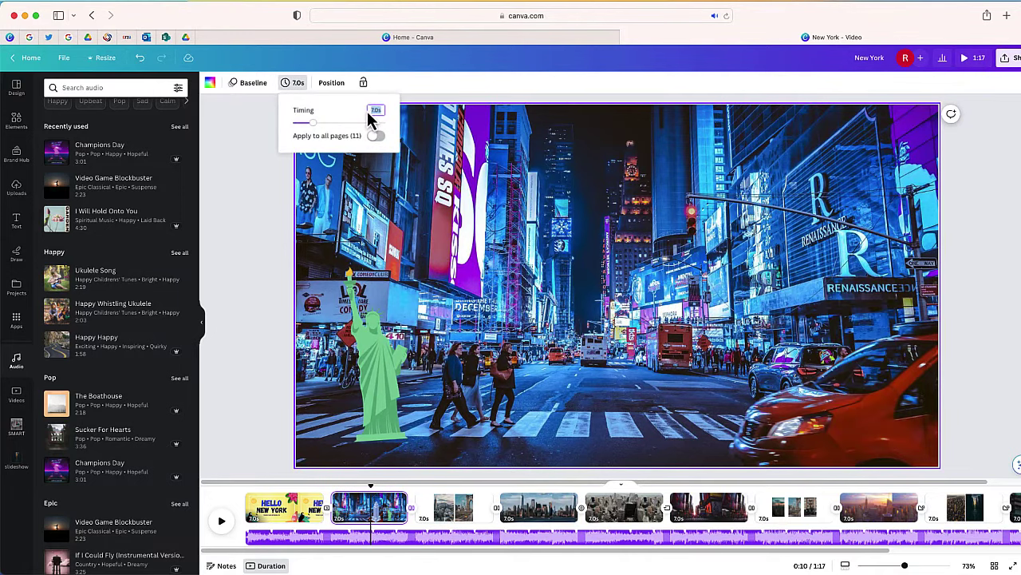
{"action": "type", "text": "4"}
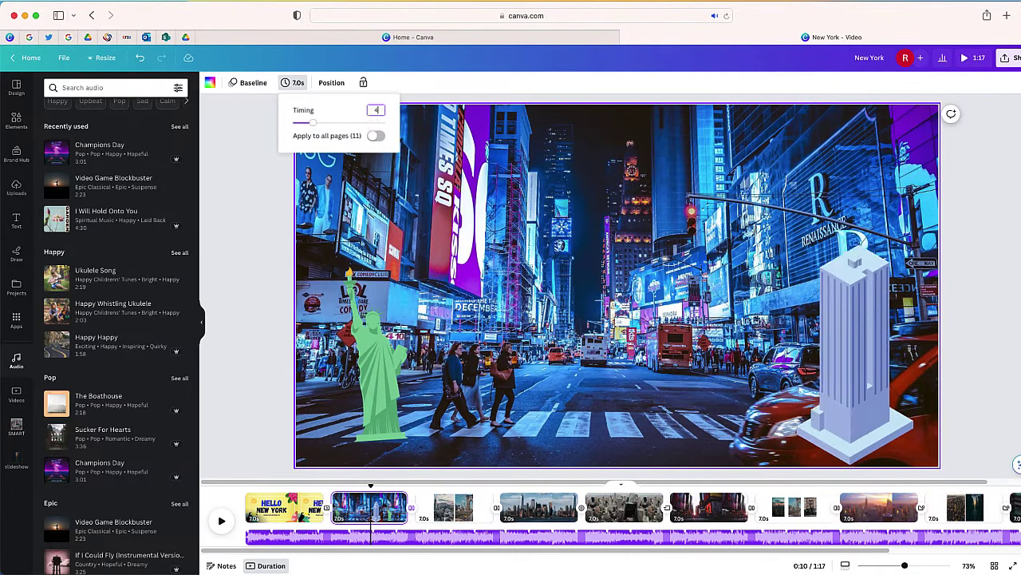
{"action": "left_click", "coordinate": [376, 137]}
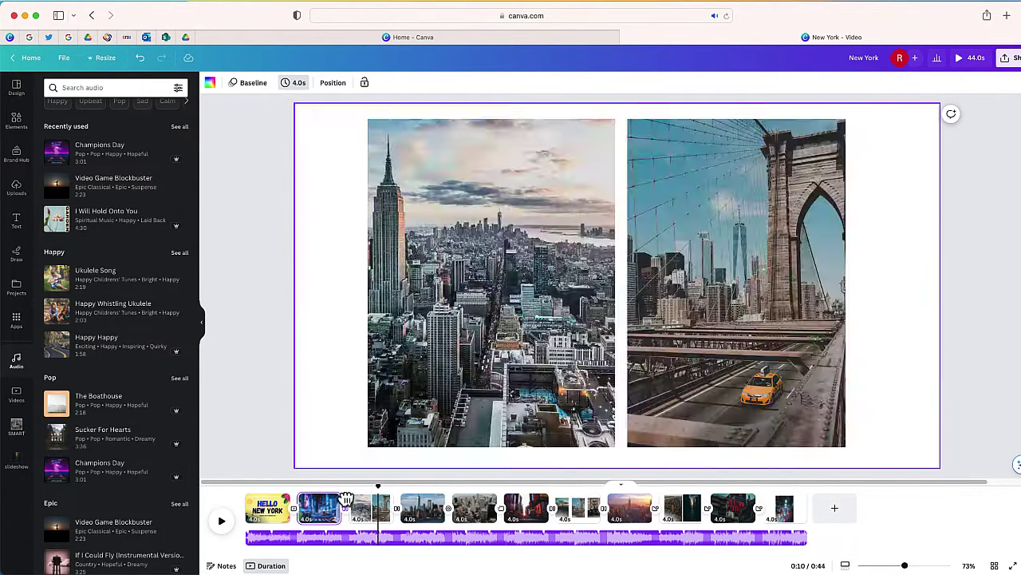
{"action": "left_click", "coordinate": [339, 485]}
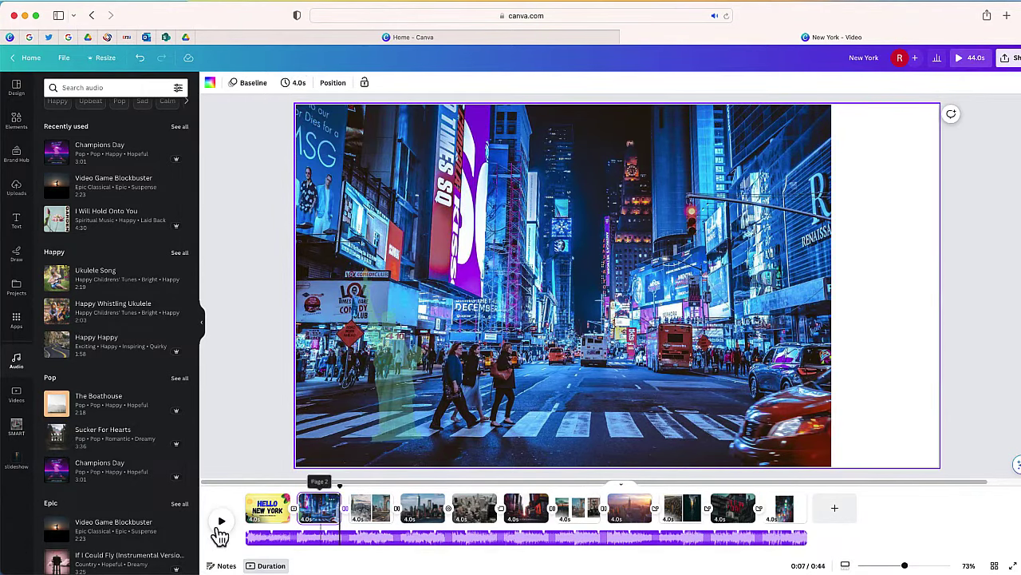
{"action": "left_click", "coordinate": [219, 523]}
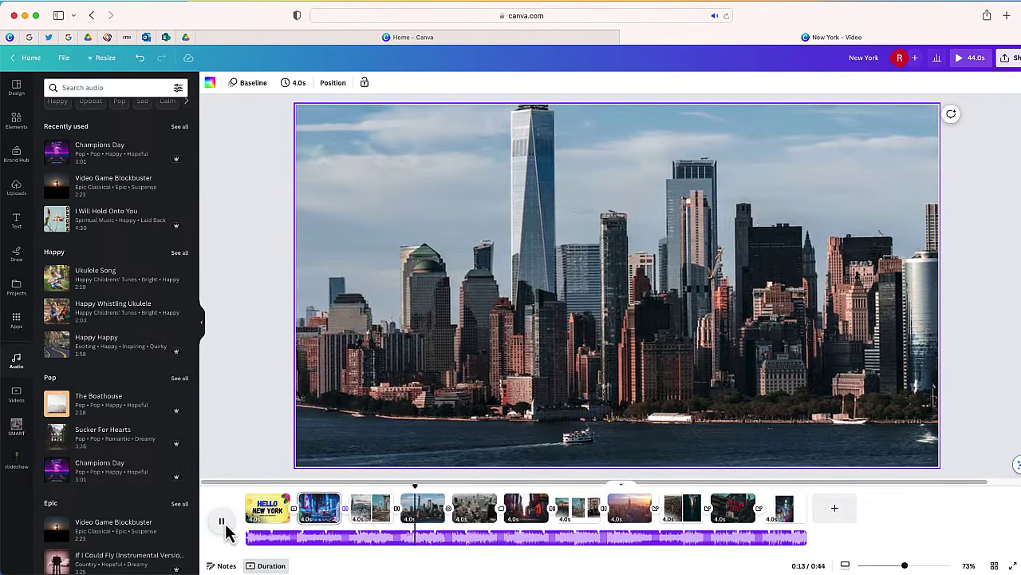
{"action": "left_click", "coordinate": [222, 522]}
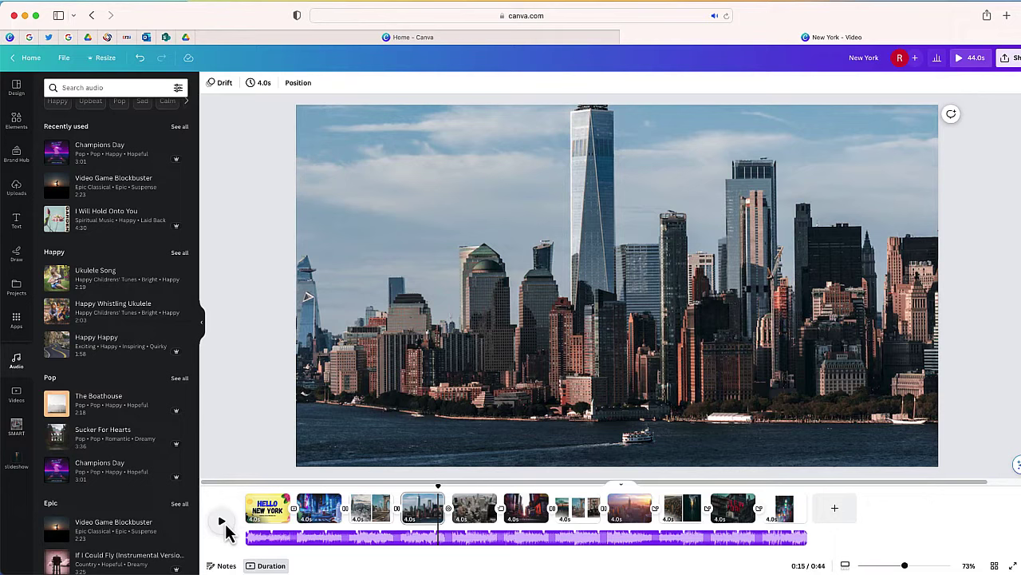
Step: Beat-sync the pages to the Champions Day track and preview the 46.4-second result
{"action": "left_click", "coordinate": [320, 542]}
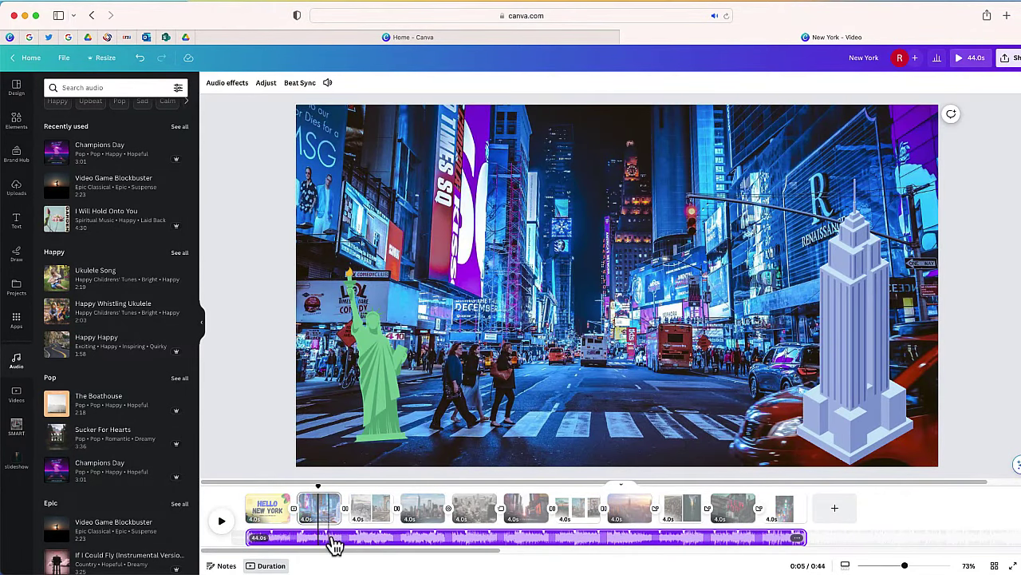
{"action": "left_click", "coordinate": [299, 84]}
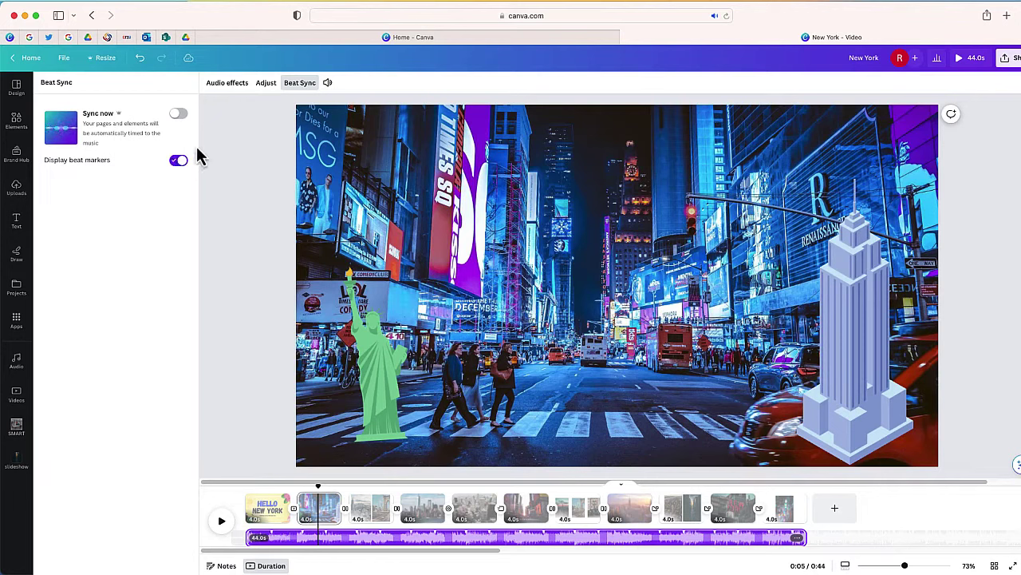
{"action": "left_click", "coordinate": [181, 116]}
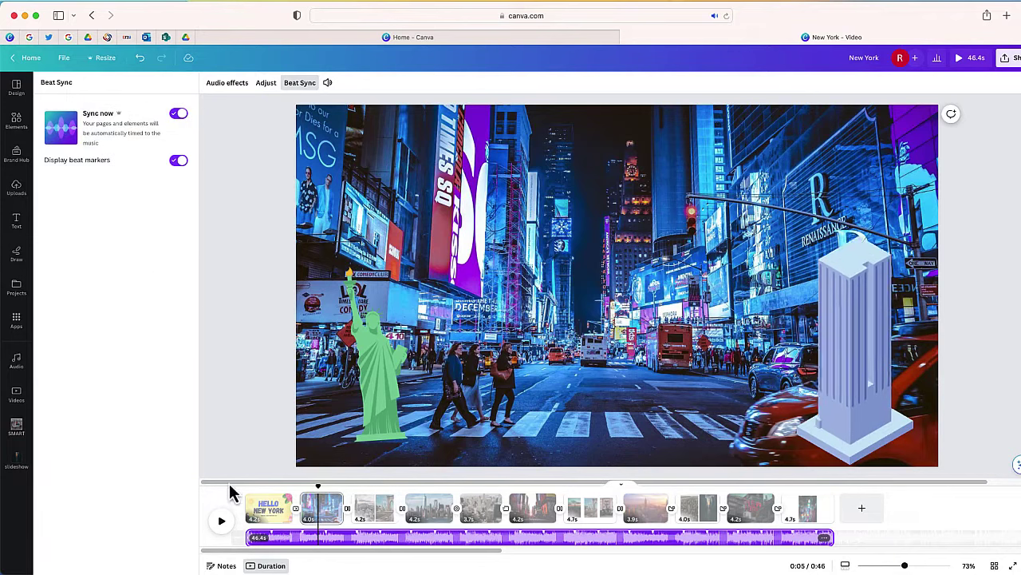
{"action": "left_click", "coordinate": [225, 520]}
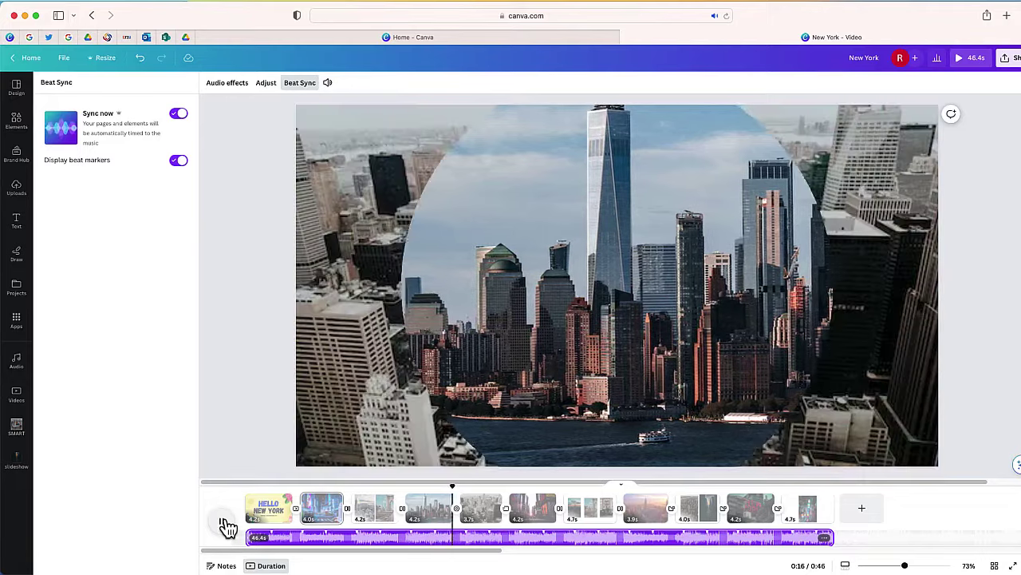
{"action": "left_click", "coordinate": [225, 522]}
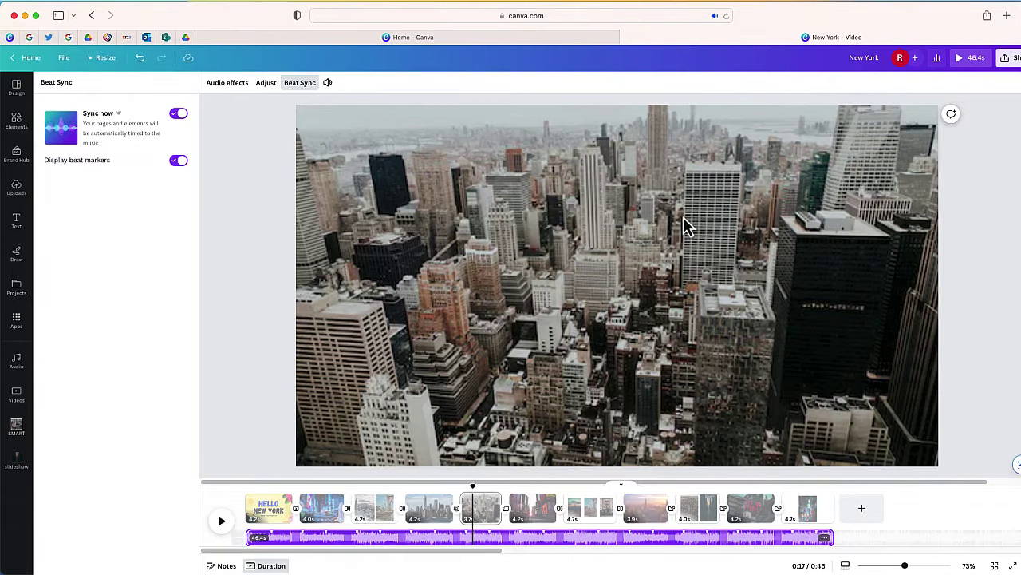
Step: Download the slideshow as a 1080p MP4 video with all pages
{"action": "left_click", "coordinate": [1010, 58]}
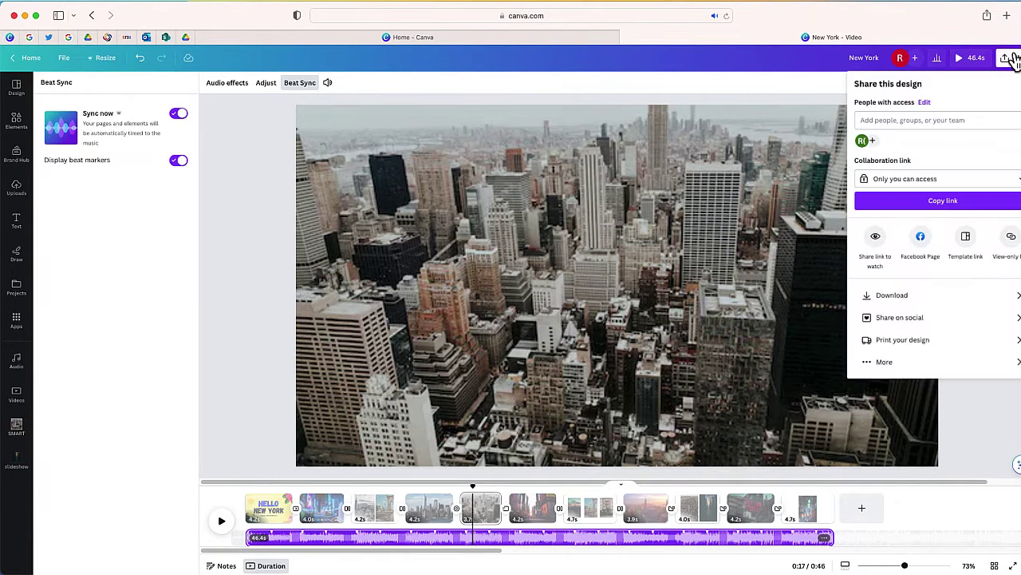
{"action": "left_click", "coordinate": [977, 299]}
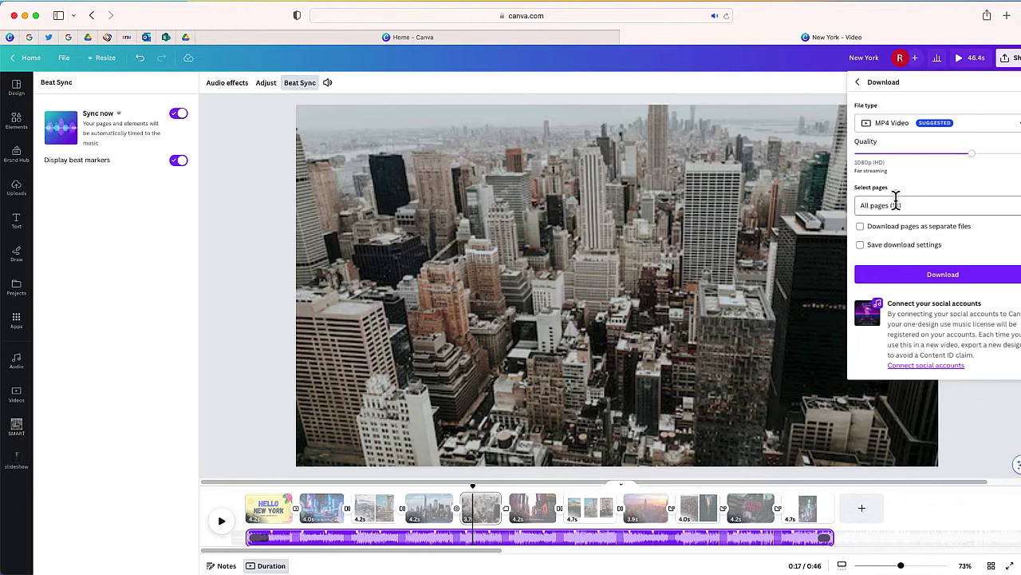
{"action": "left_click", "coordinate": [926, 282]}
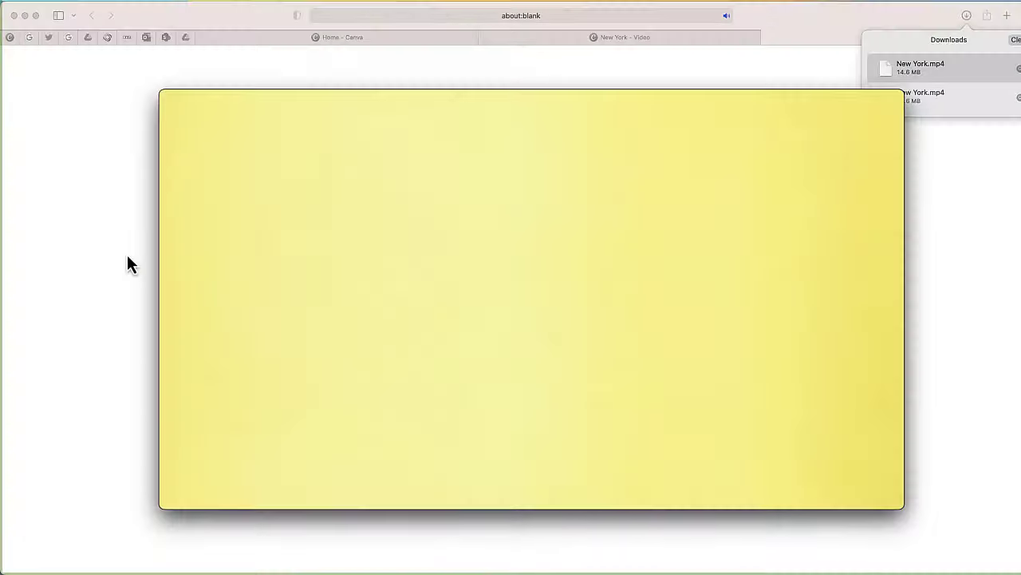
Step: Play the exported New York.mp4 in QuickTime Player
{"action": "mouse_move", "coordinate": [304, 233]}
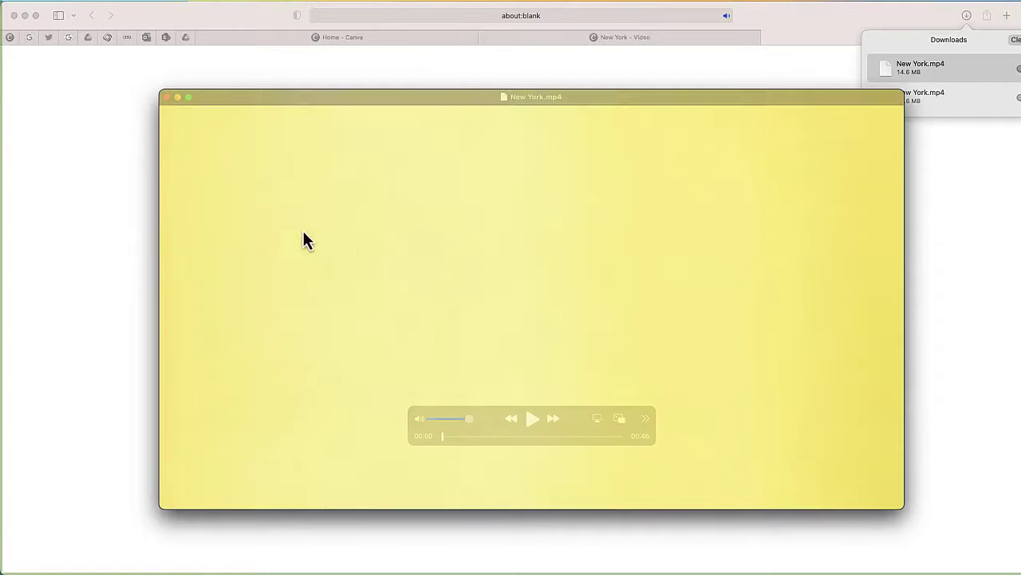
{"action": "left_click", "coordinate": [532, 418]}
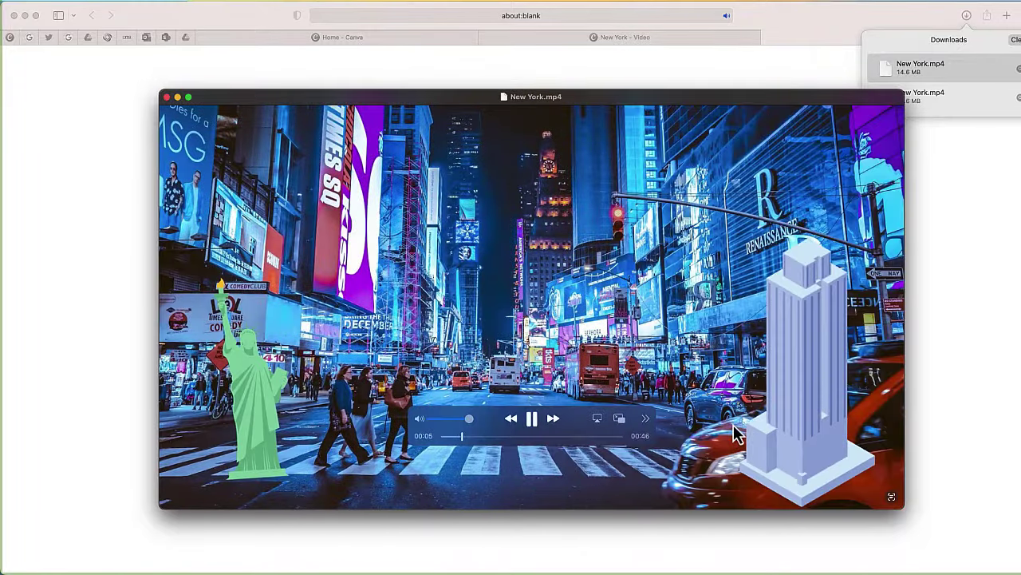
{"action": "mouse_move", "coordinate": [399, 343]}
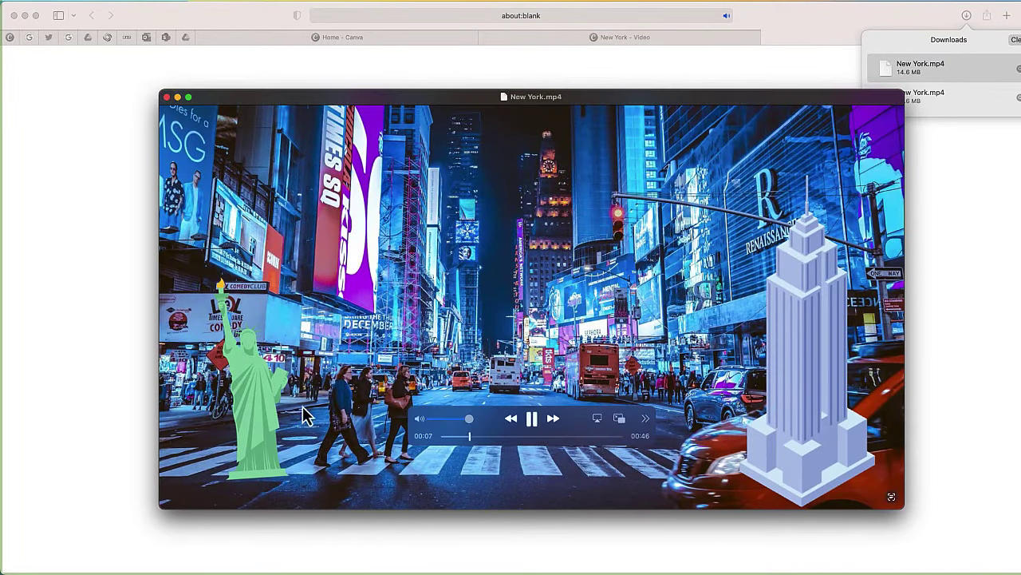